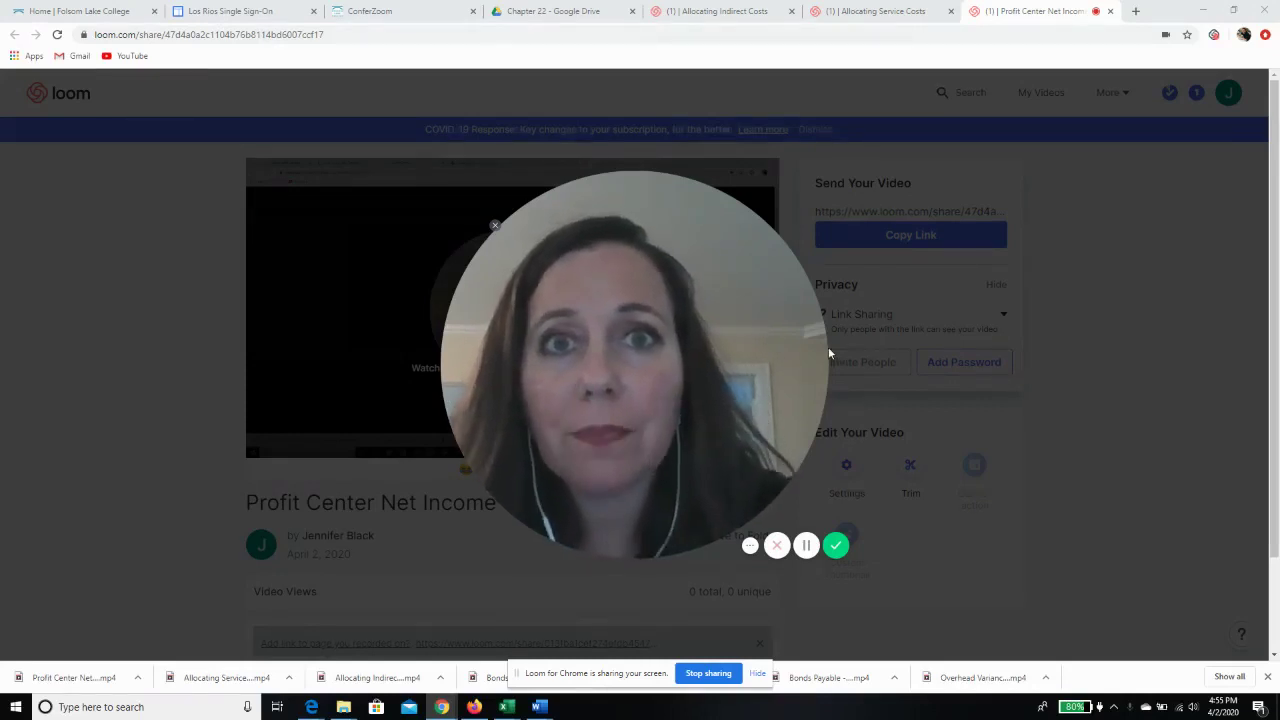
Dismiss the screen-sharing notice and switch to the Investment Center Analysis workbook in Excel.
left_click(757, 673)
mouse_move(507, 707)
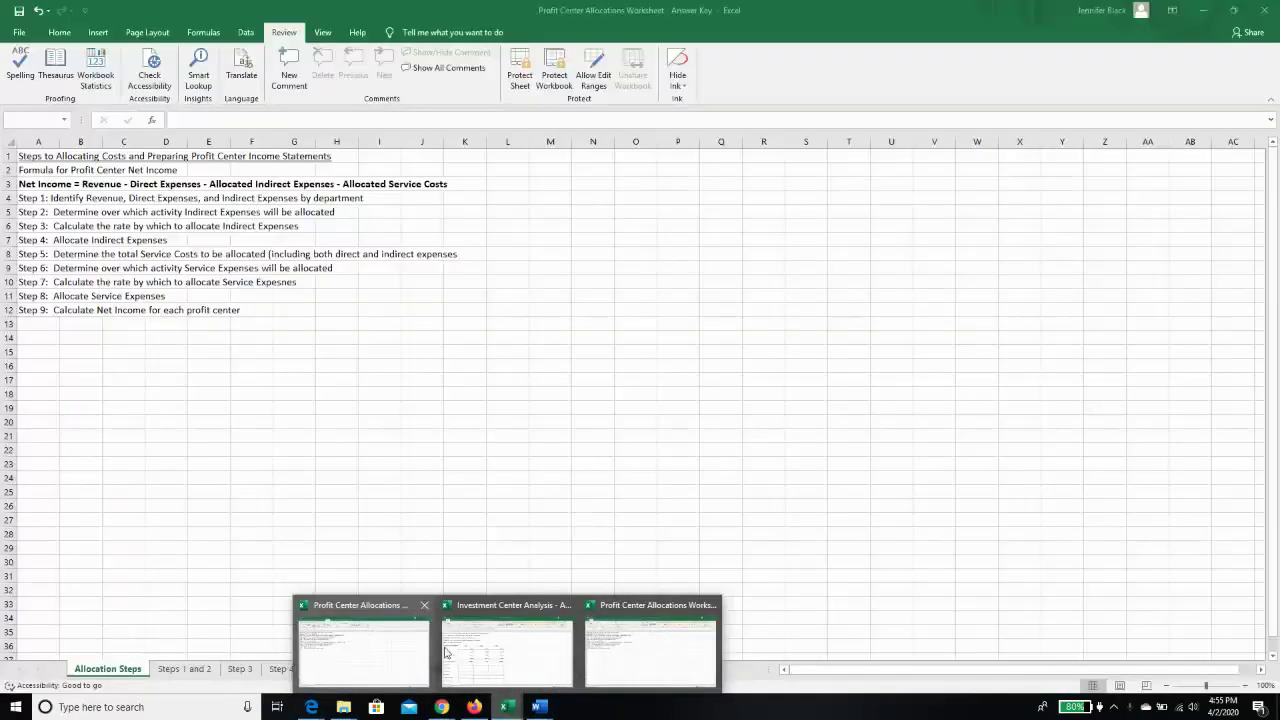
left_click(507, 650)
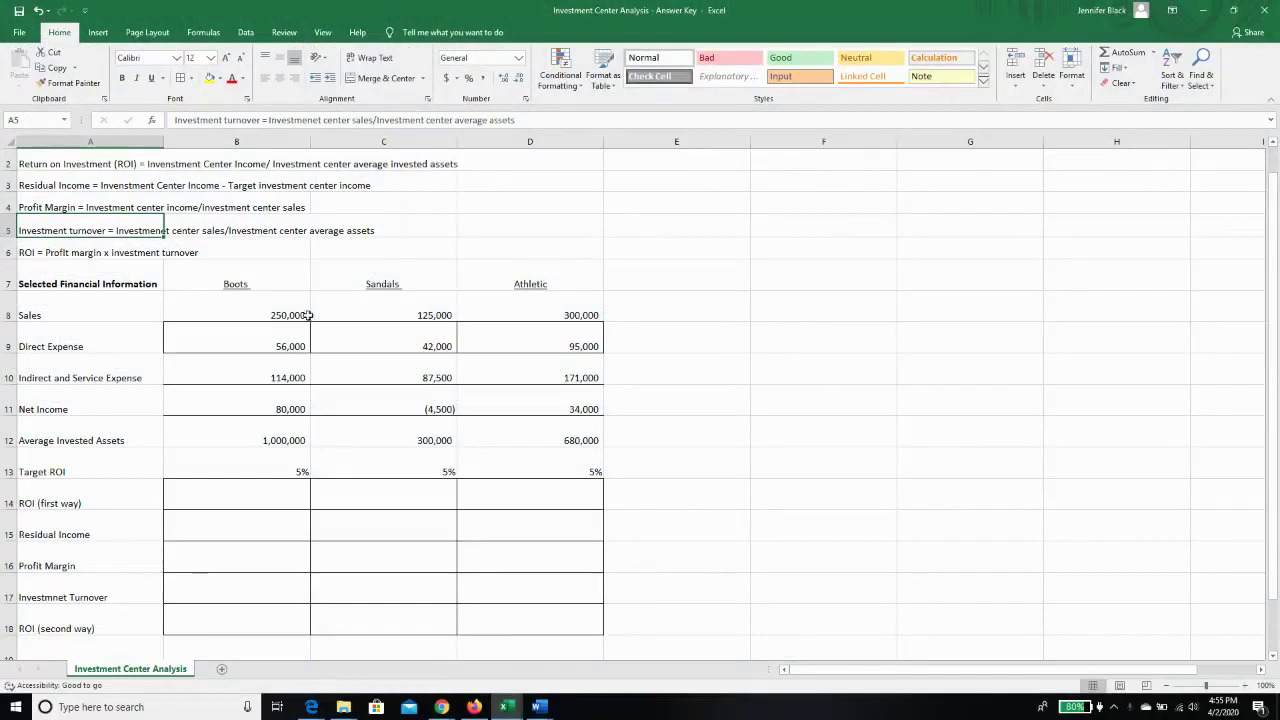
Examine the selected financial information for Boots, Sandals and Athletic, the target ROI row, and the ROI, residual income, profit margin and turnover formulas.
left_click_drag(60, 284, 503, 441)
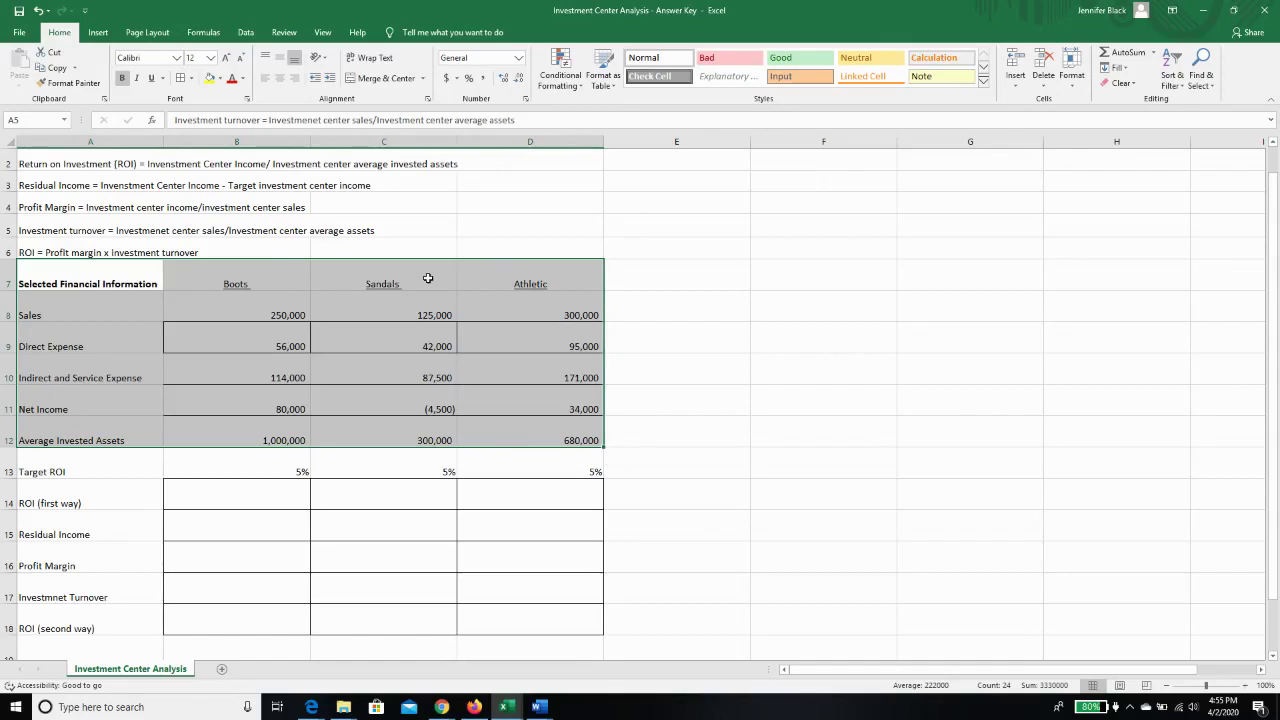
left_click(267, 275)
left_click(420, 281)
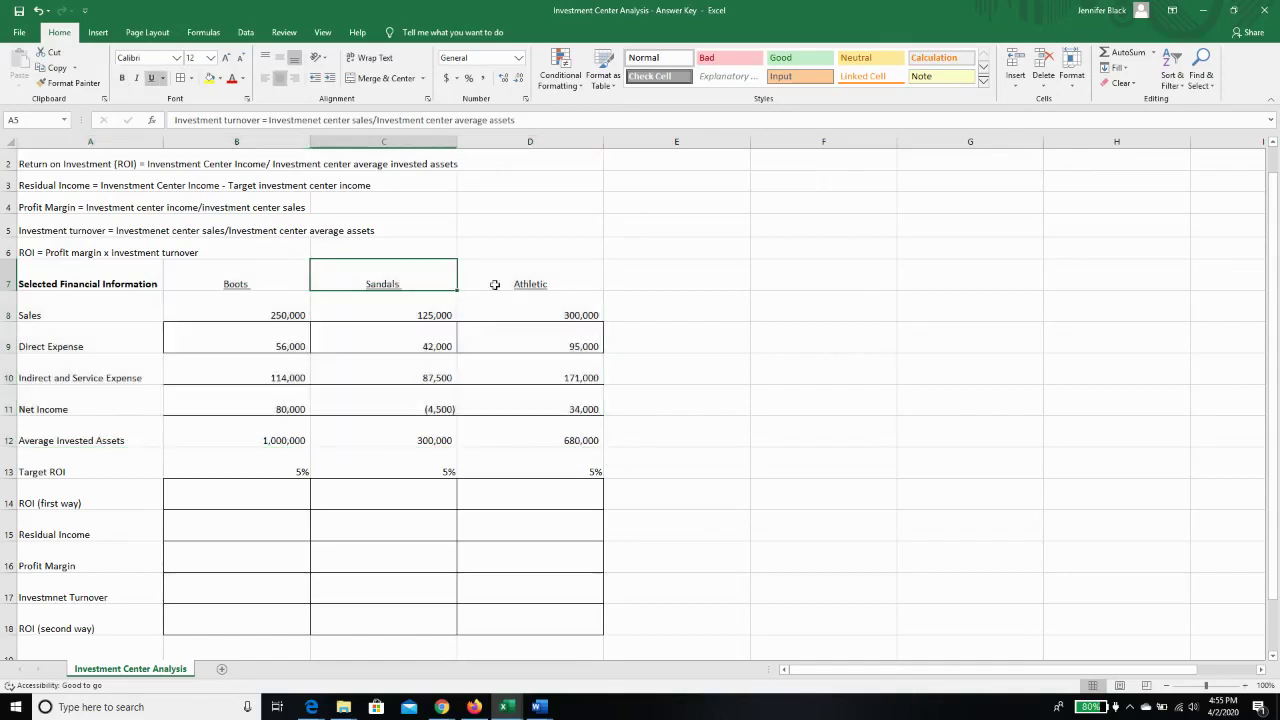
left_click(541, 285)
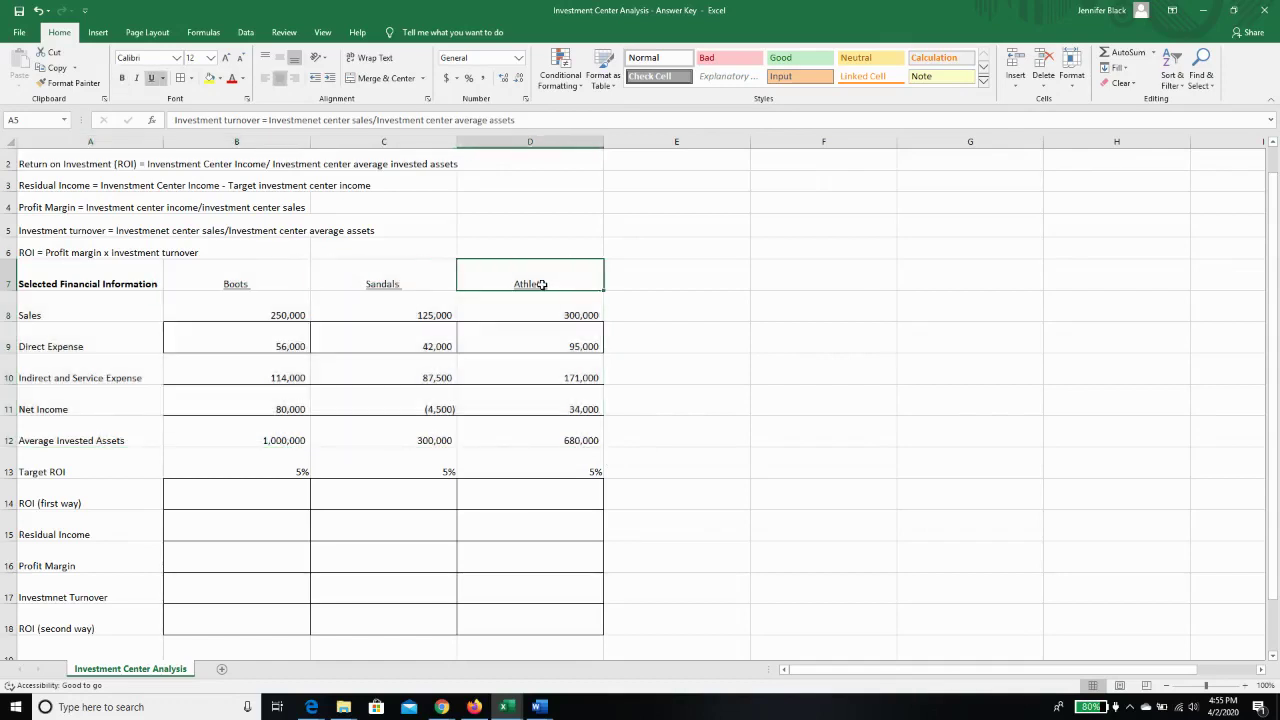
left_click(65, 166)
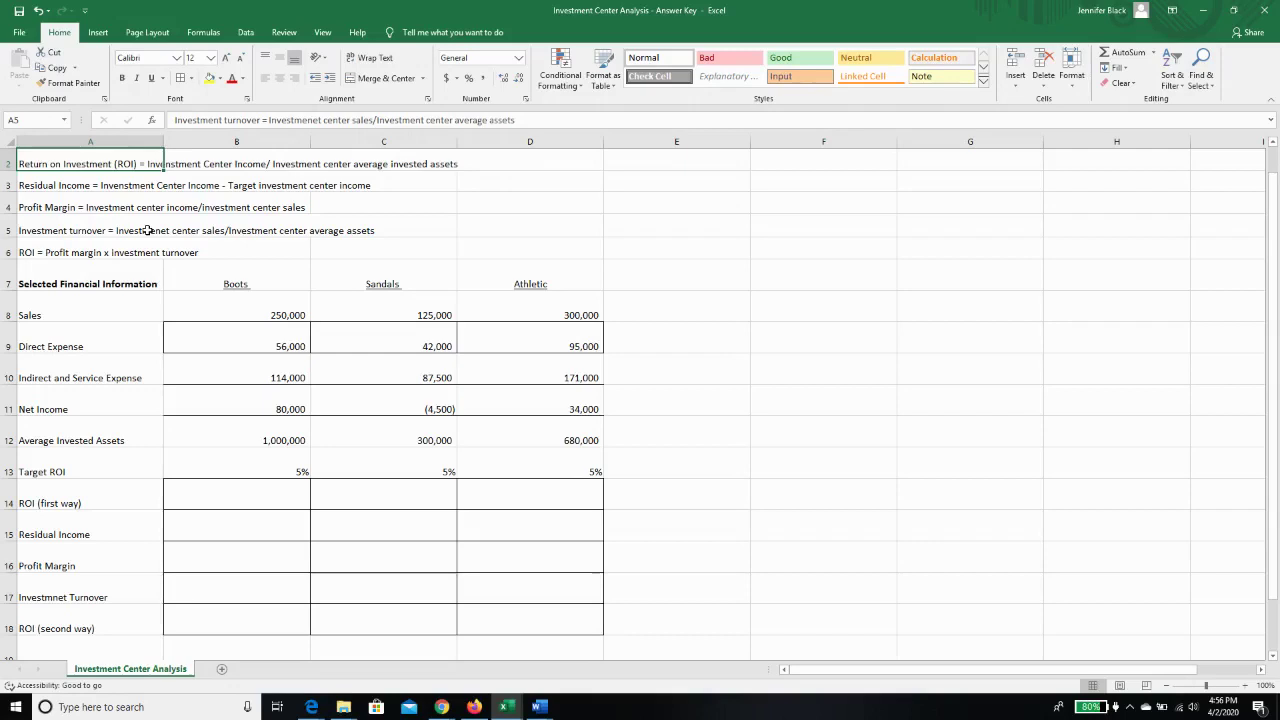
left_click(85, 185)
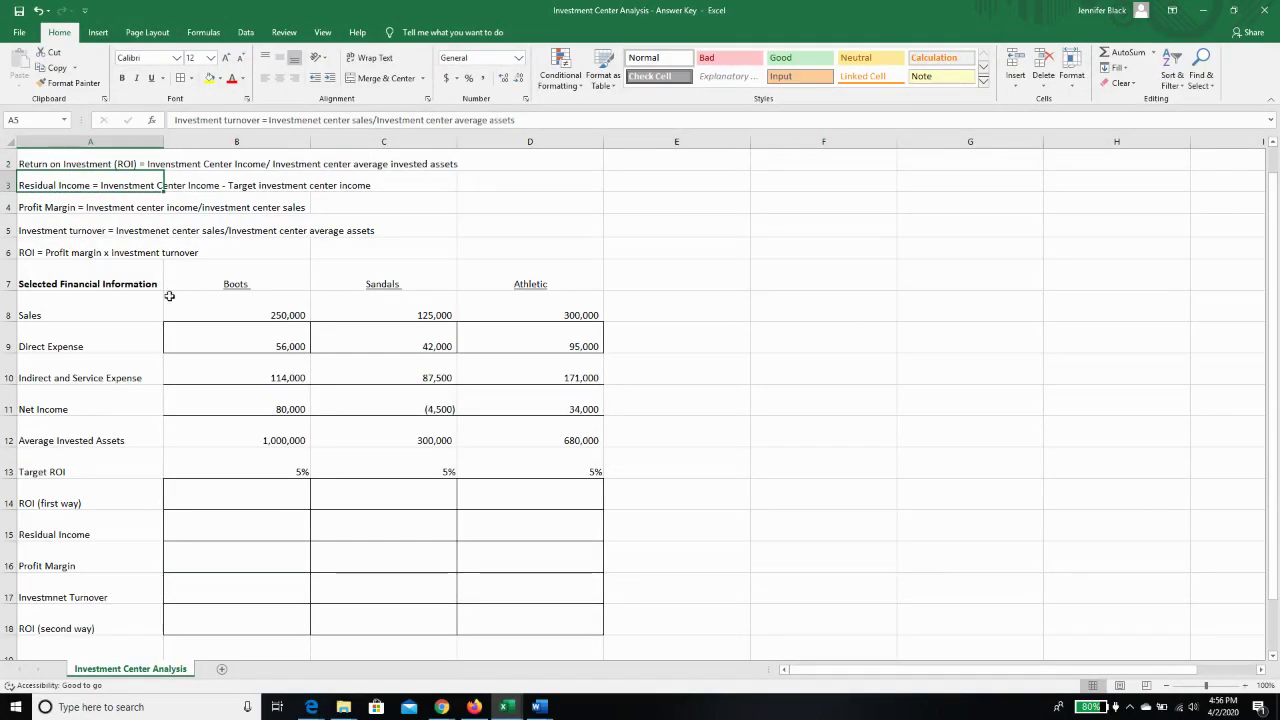
left_click(8, 467)
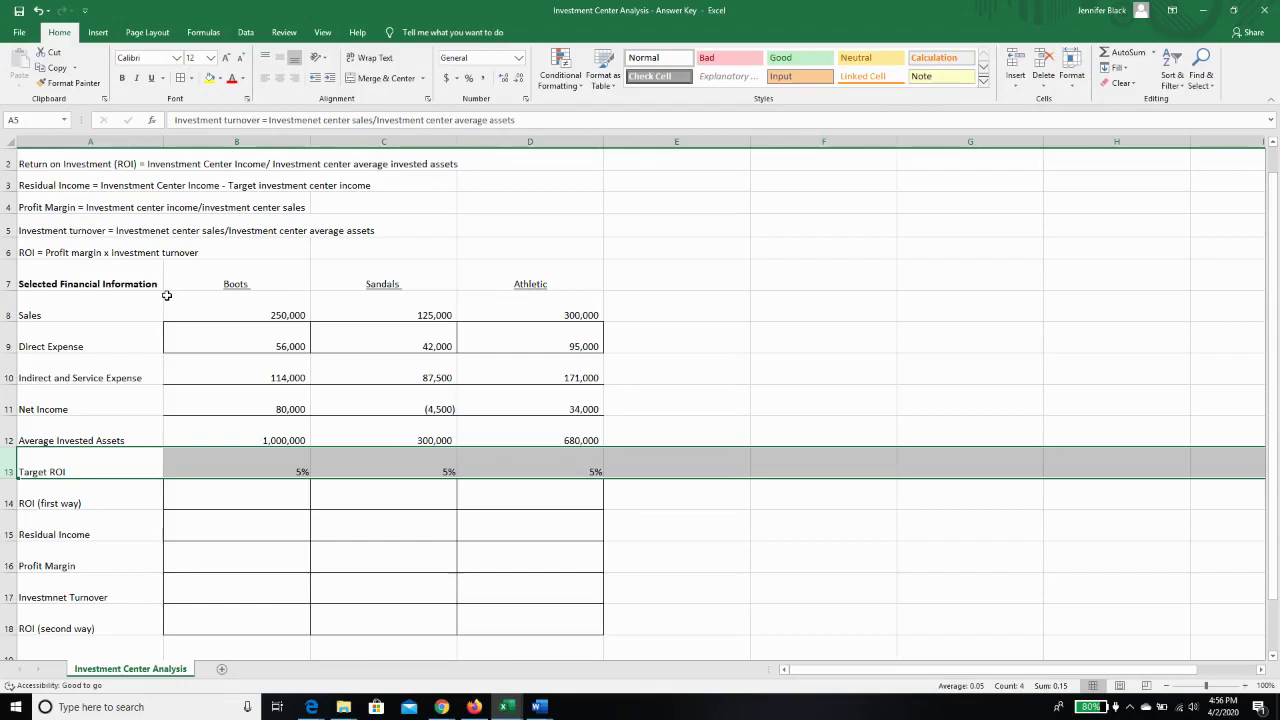
left_click(56, 206)
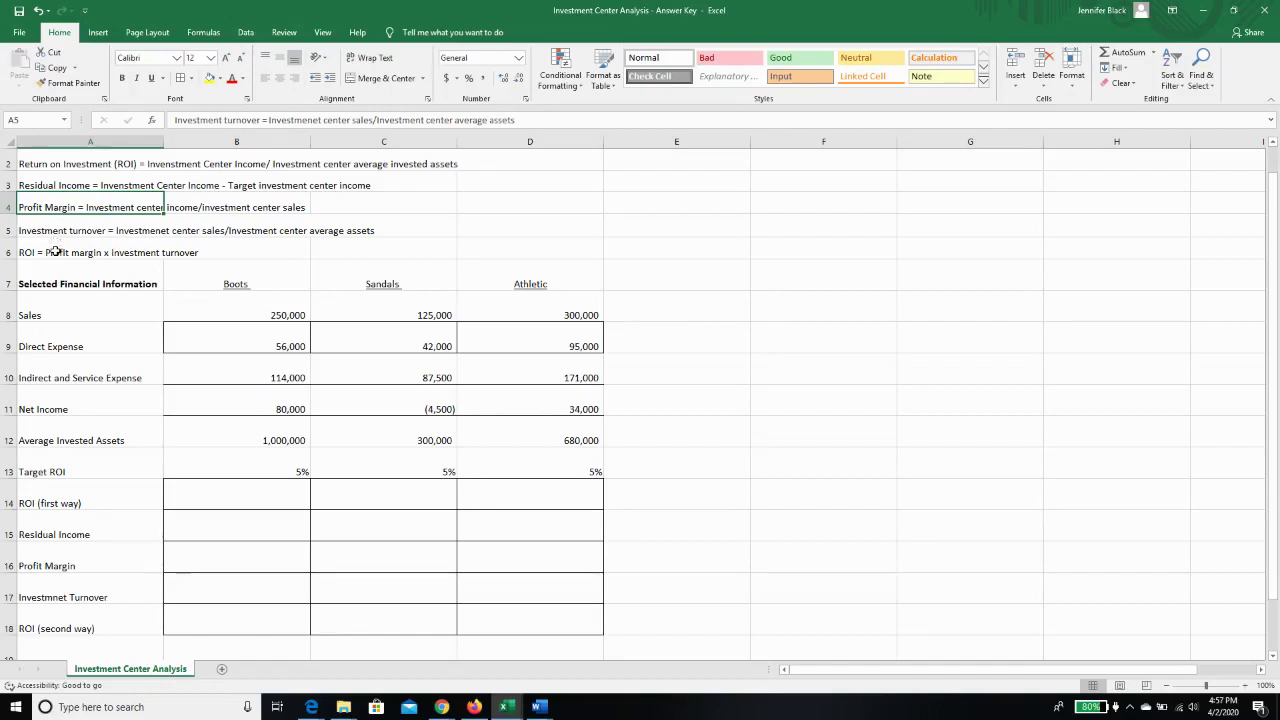
left_click(57, 231)
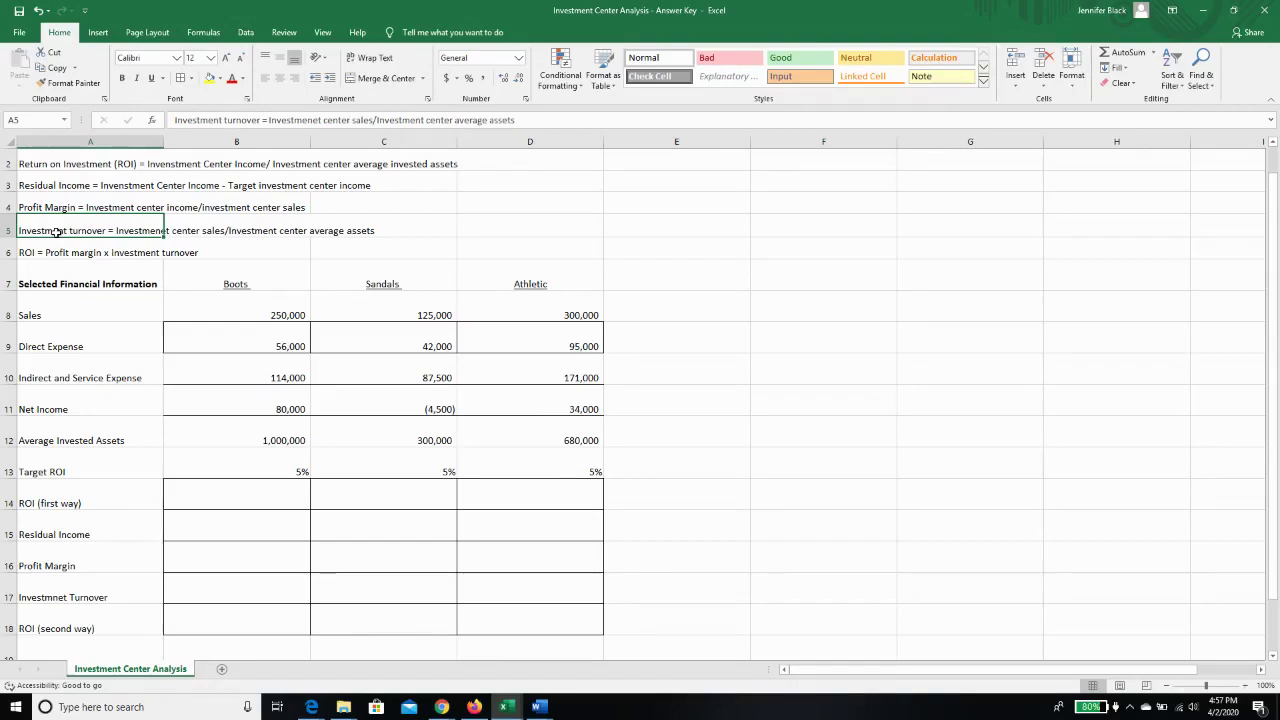
left_click_drag(93, 240, 93, 244)
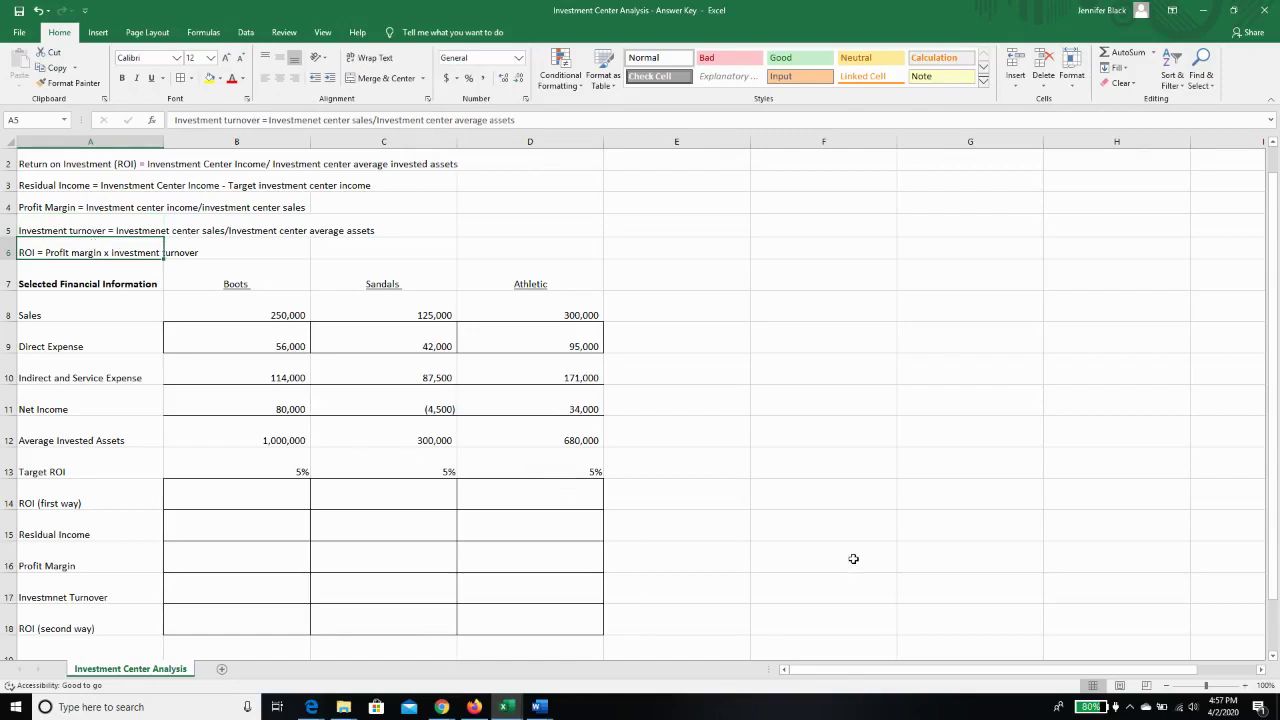
left_click(226, 273)
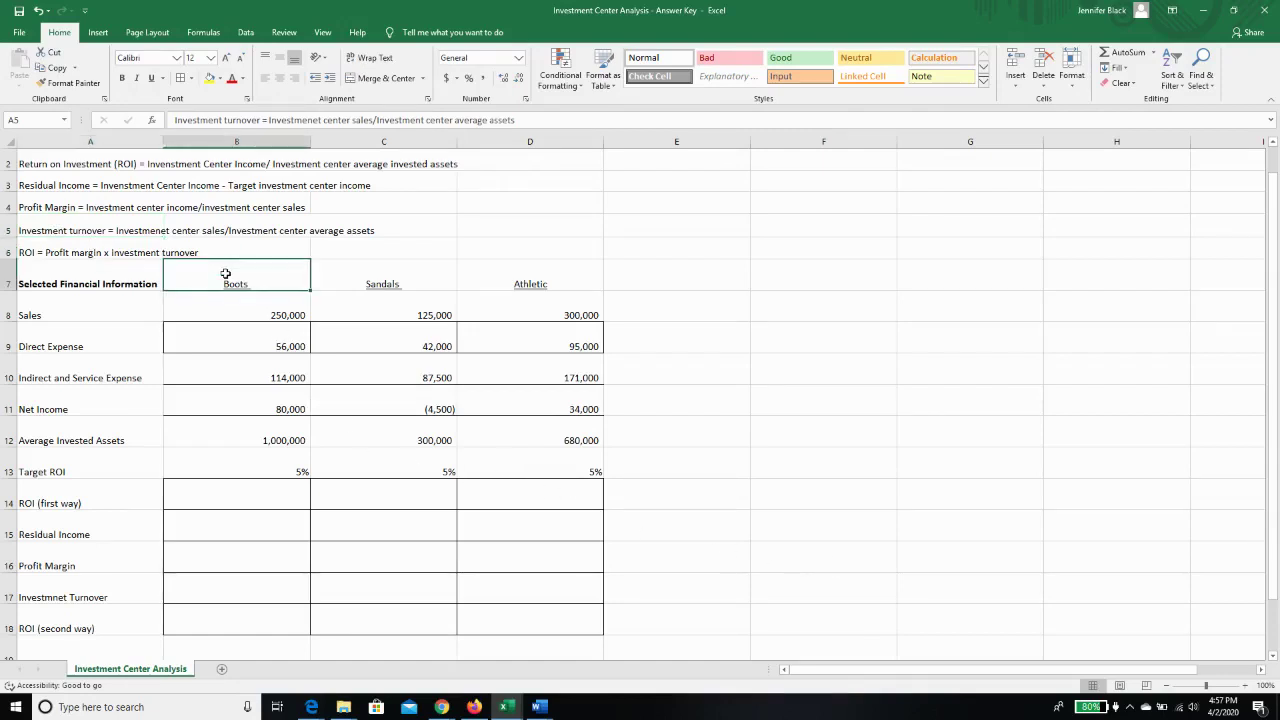
left_click(389, 279)
left_click(549, 284)
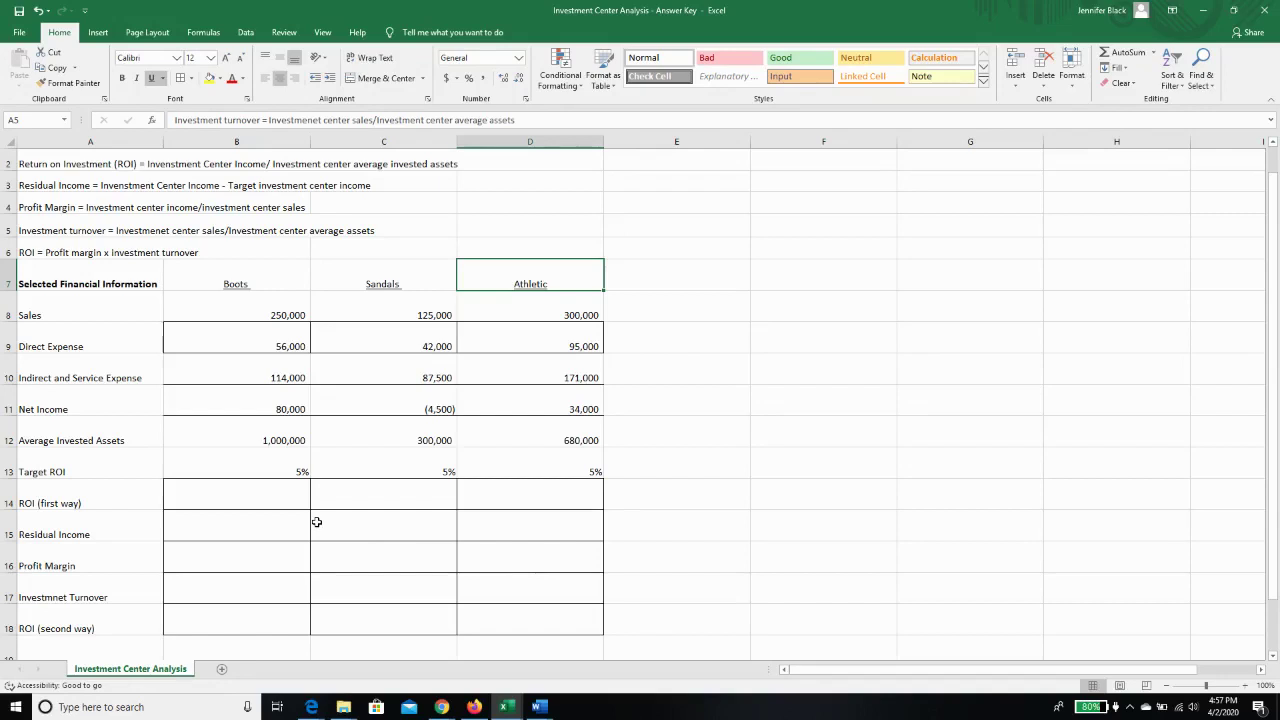
Calculate the Boots ROI (first way) in B14 as net income divided by average invested assets, +B11/B12, and compare it with the target ROI.
left_click(199, 491)
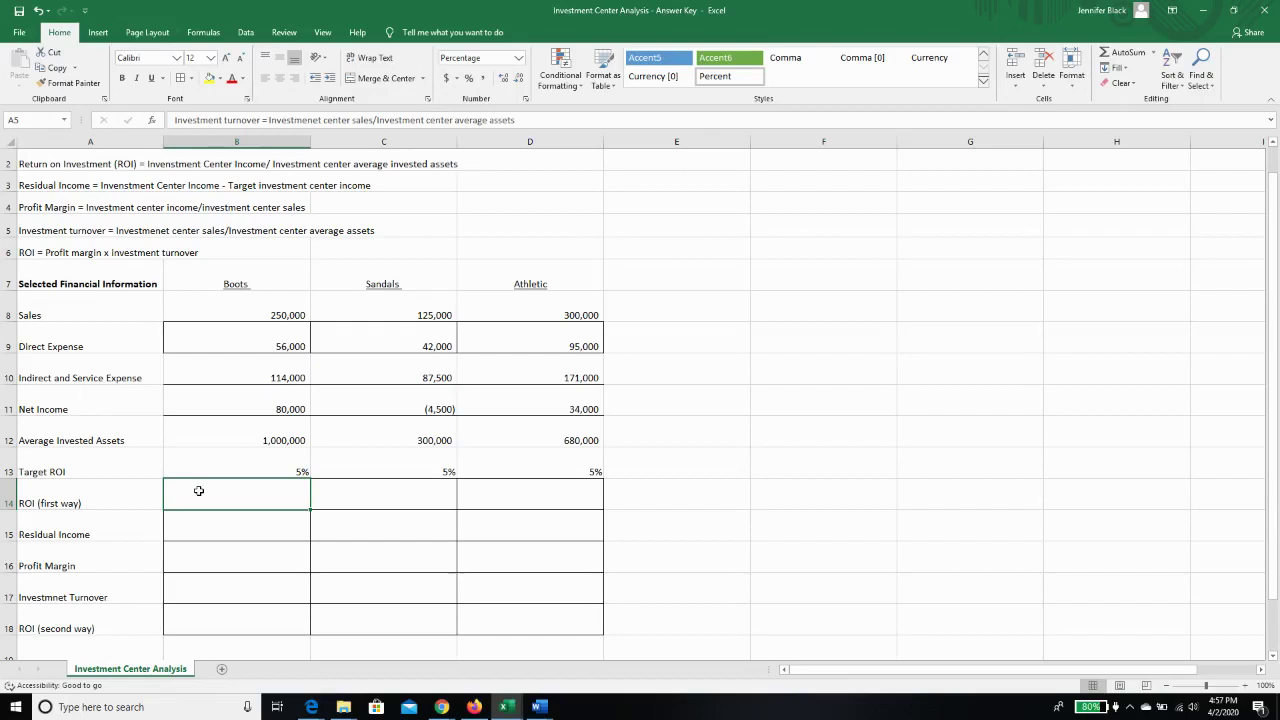
left_click(7, 440)
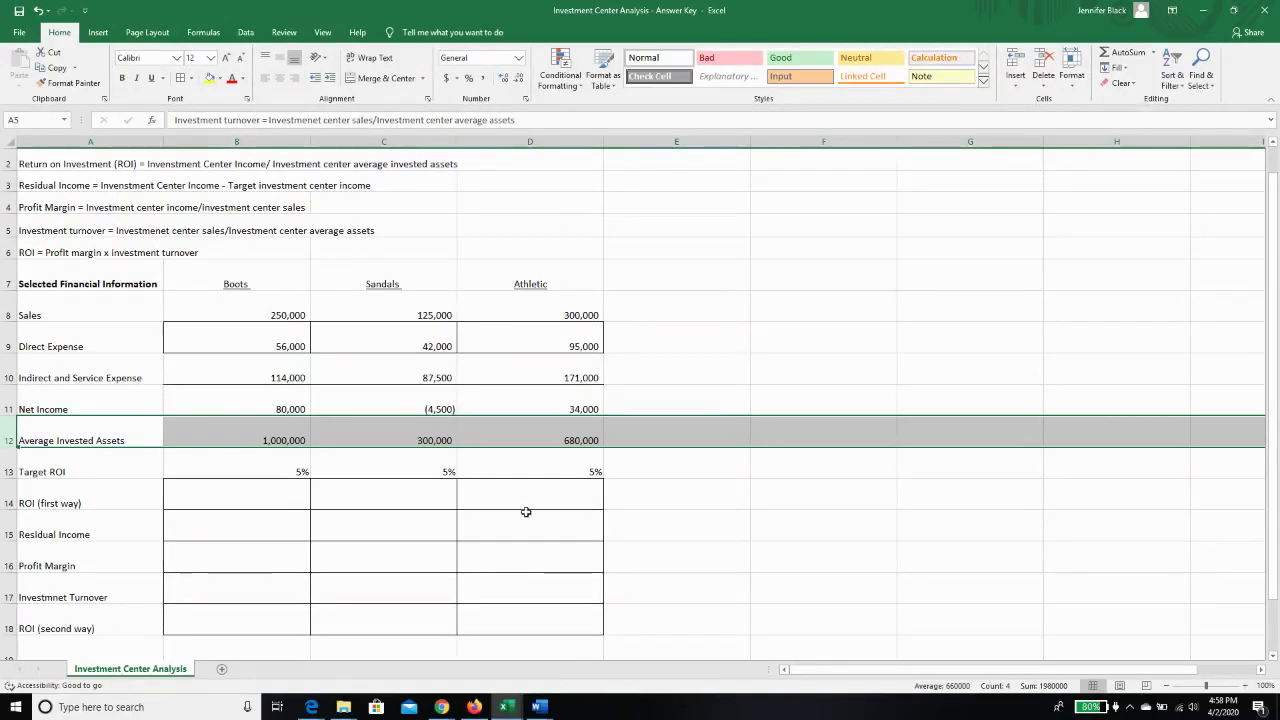
left_click(256, 501)
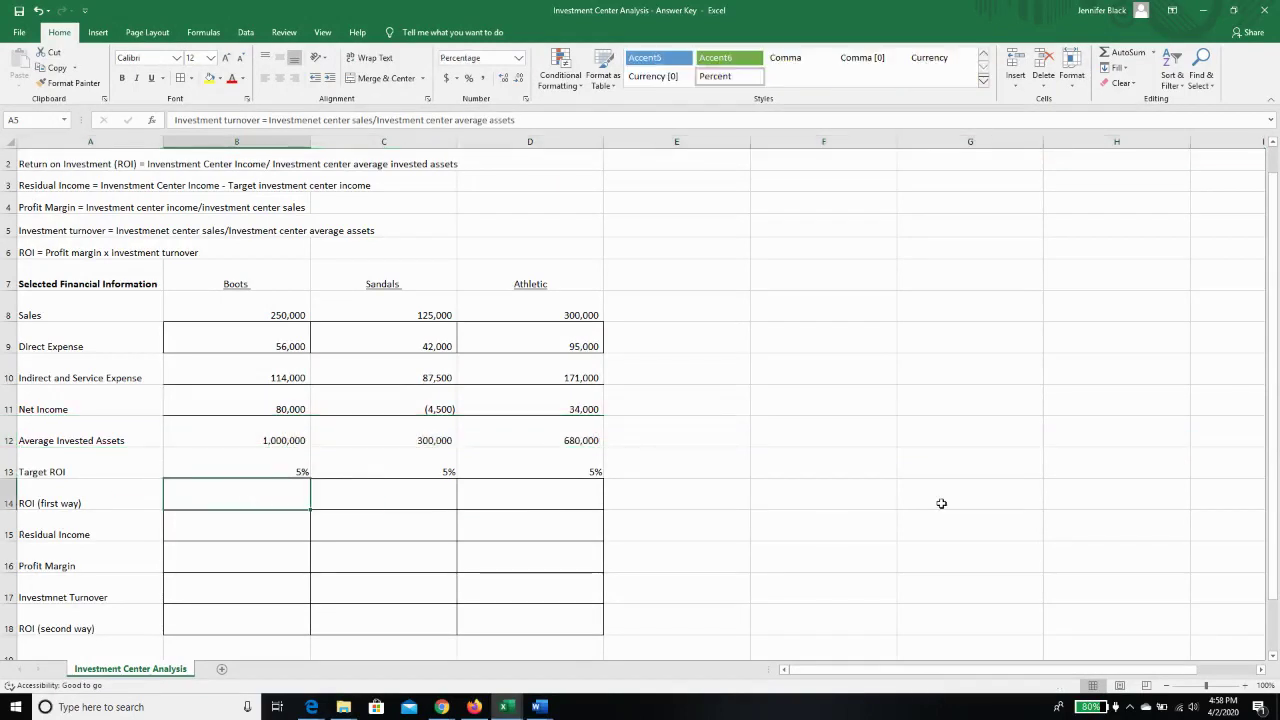
type("=")
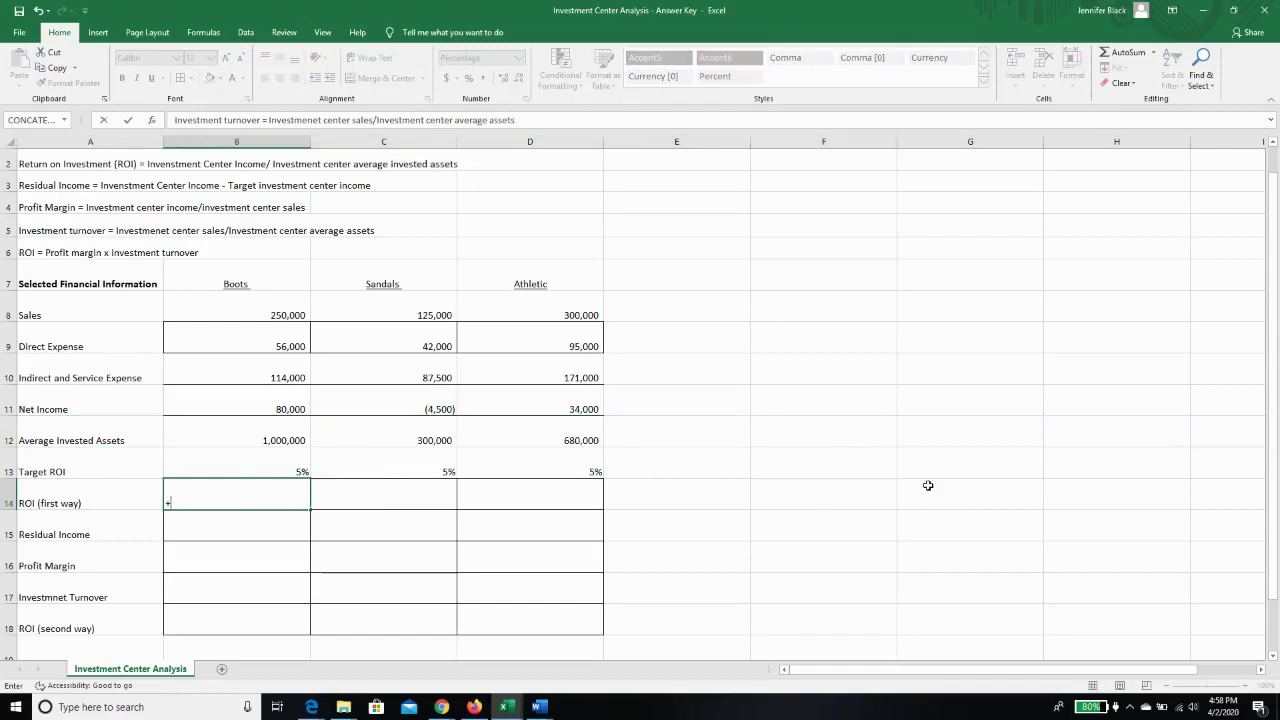
left_click(284, 409)
type("/")
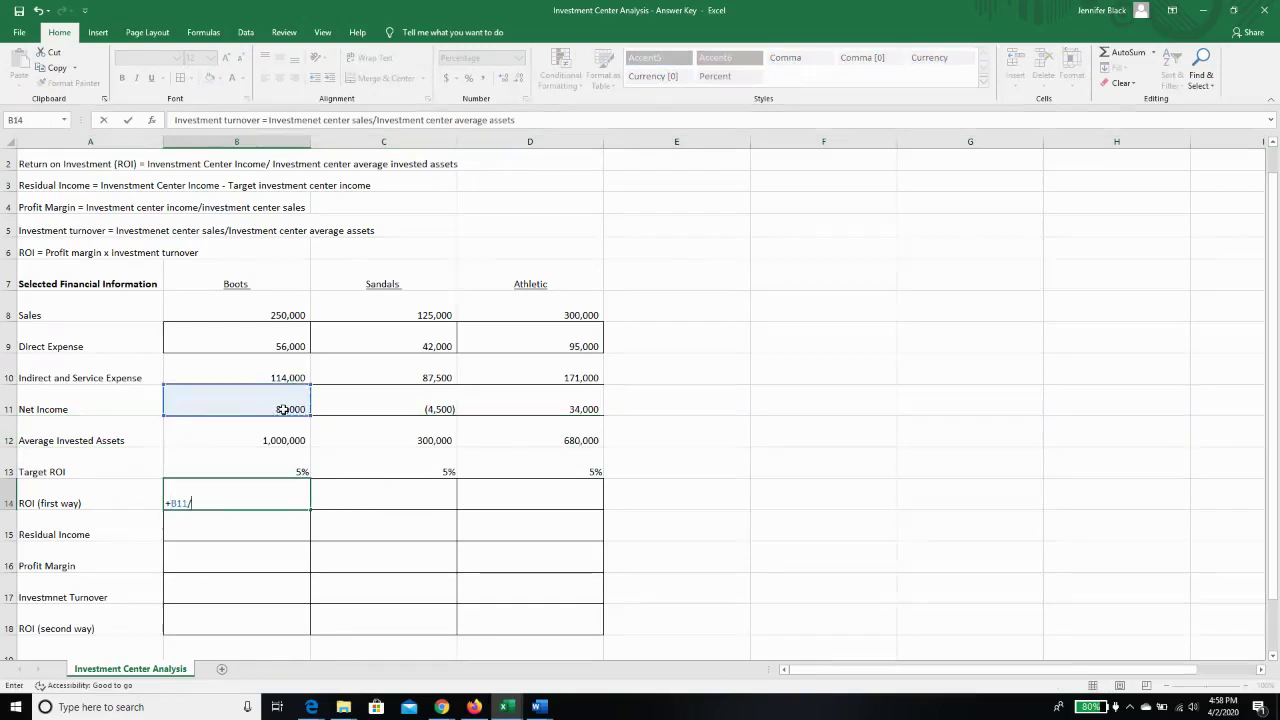
left_click(277, 440)
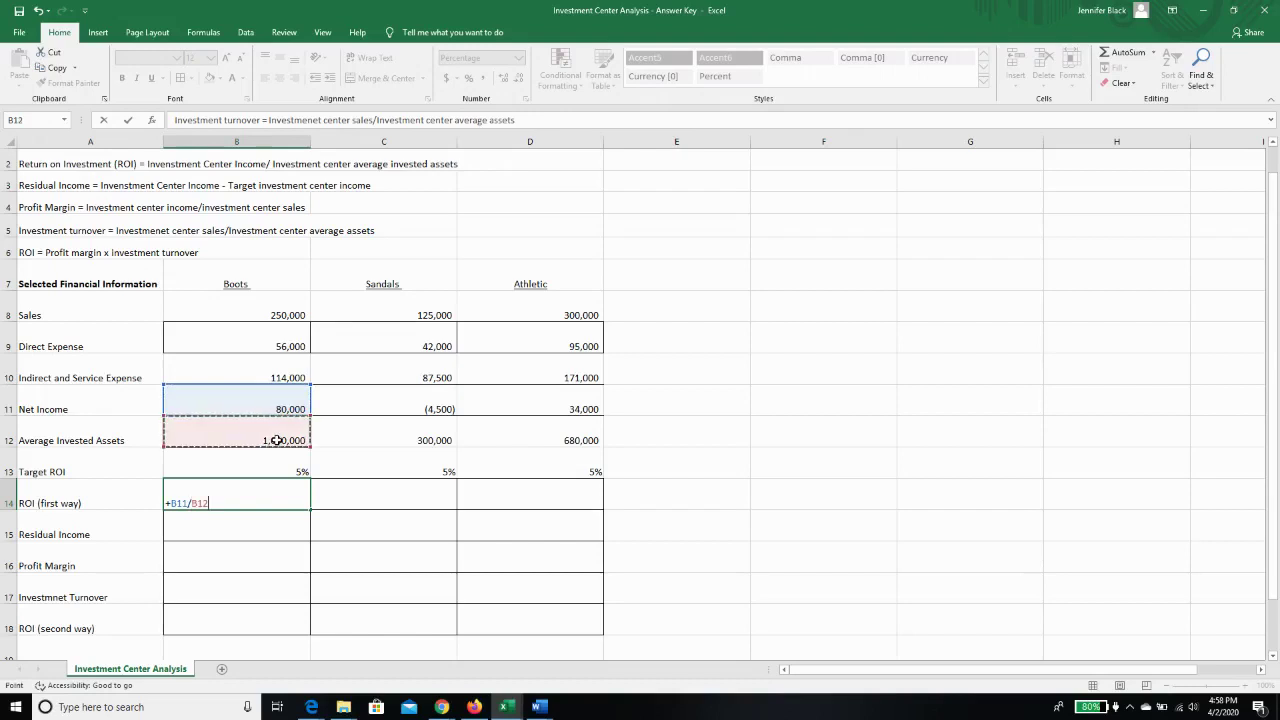
key("Return")
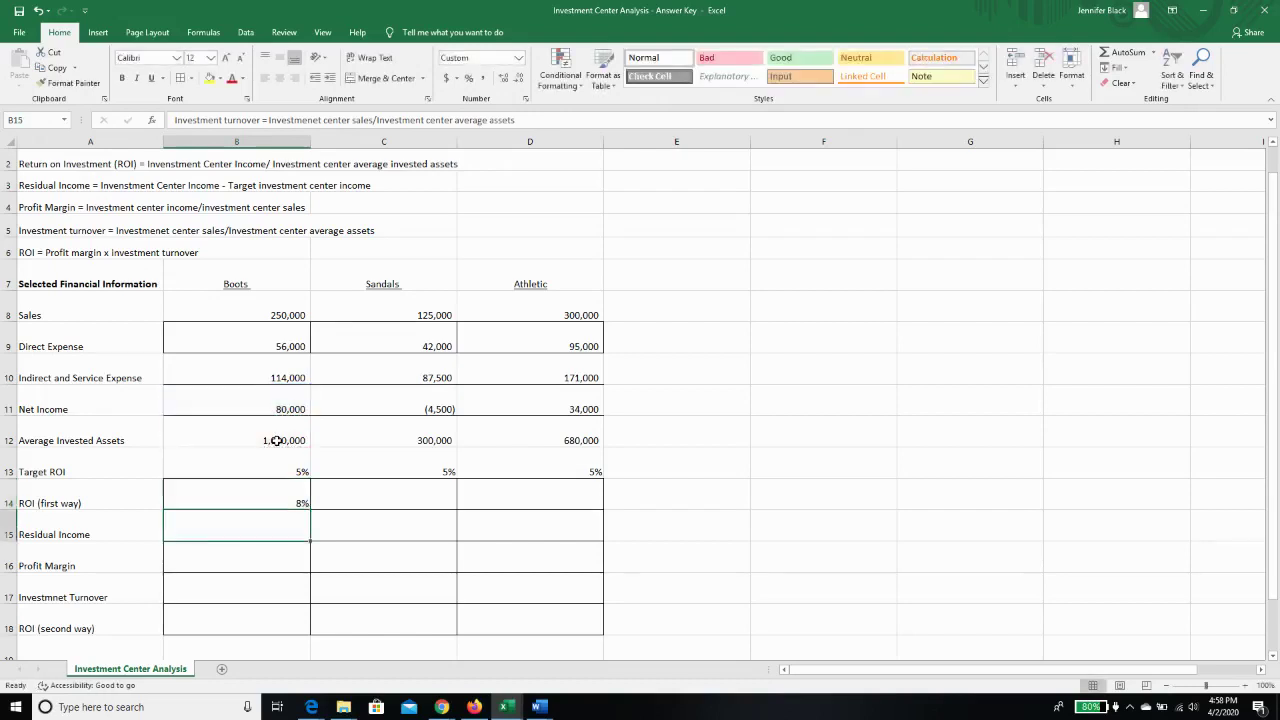
left_click(277, 499)
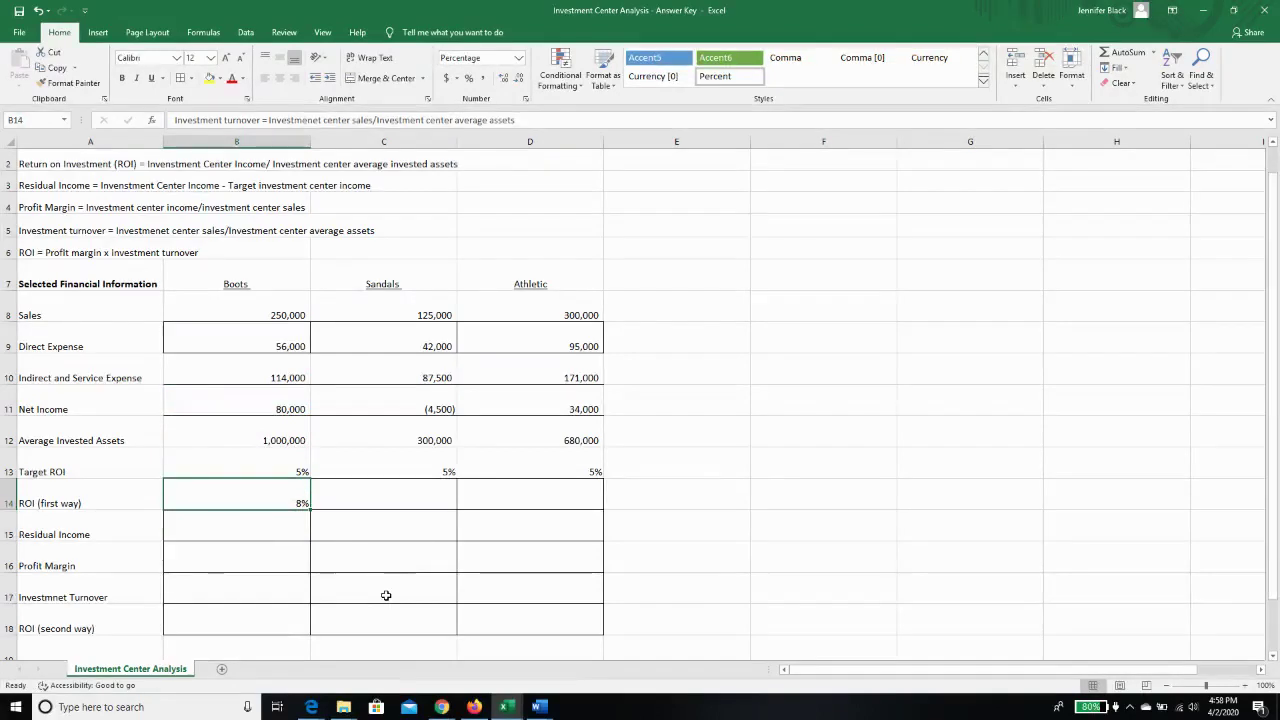
left_click(283, 466)
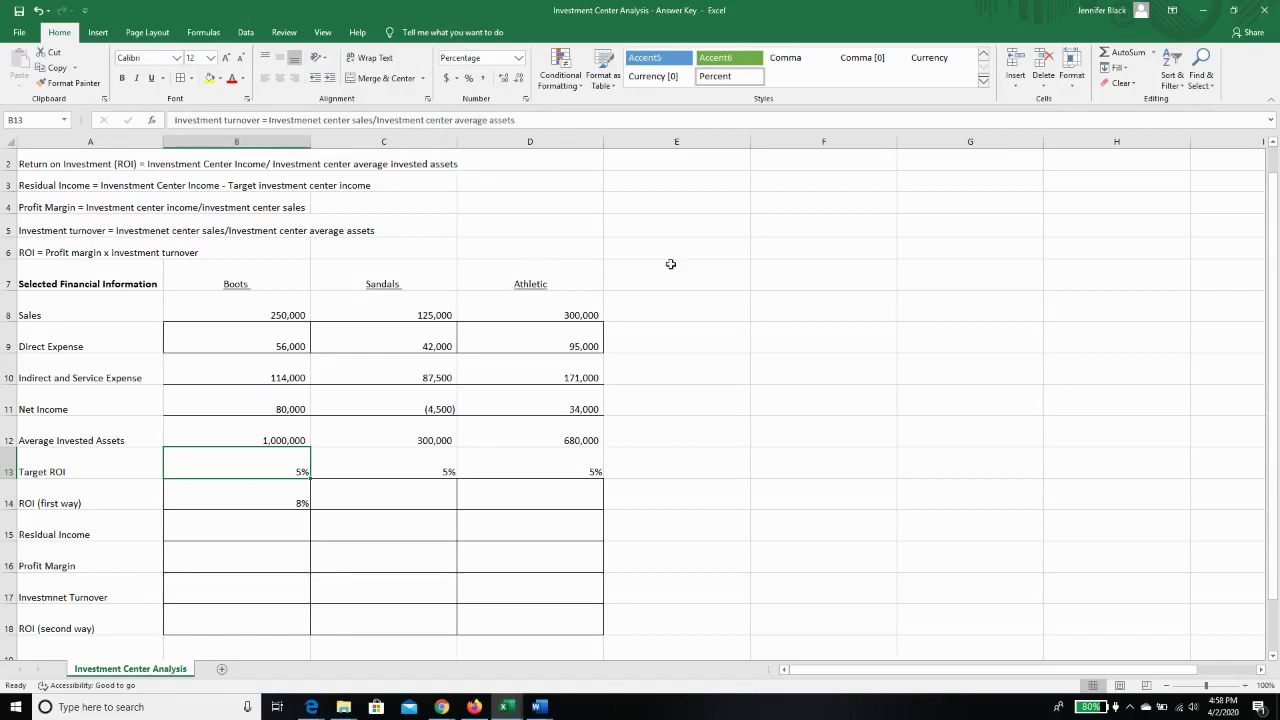
left_click(273, 501)
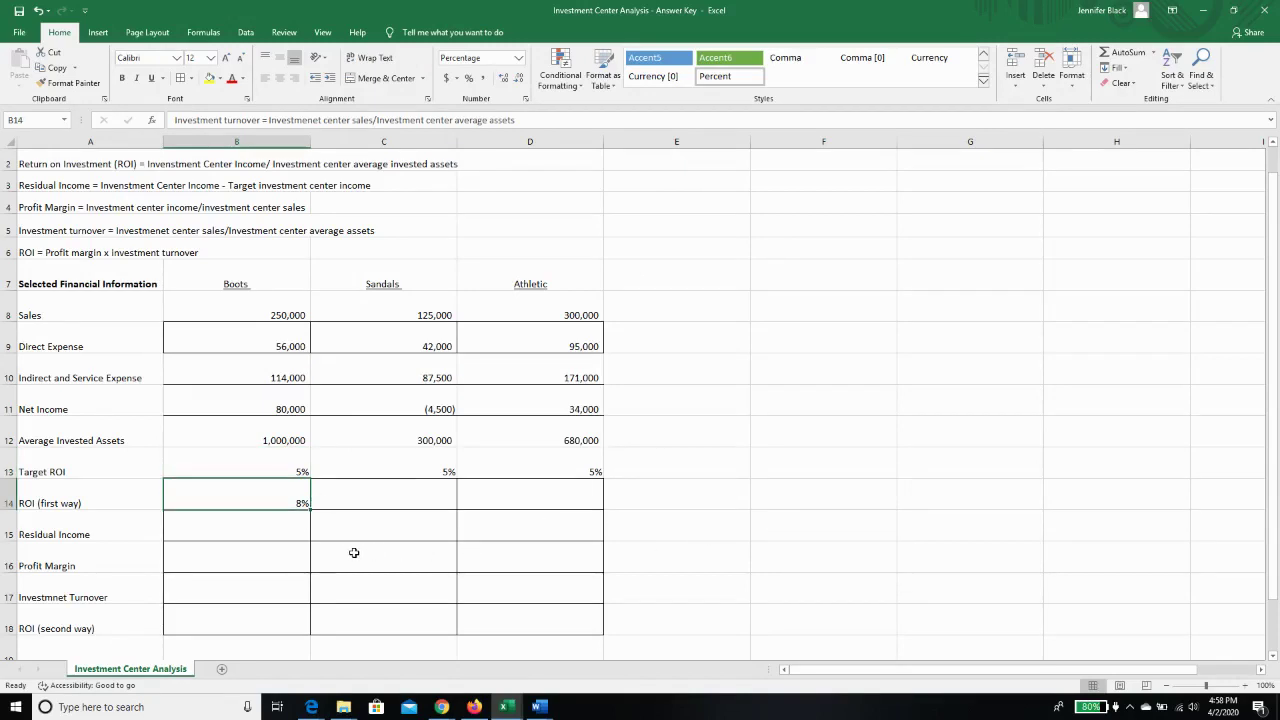
Calculate the Boots residual income in B15 as net income minus target income, using the formula +B11-(B12*B13).
left_click(274, 530)
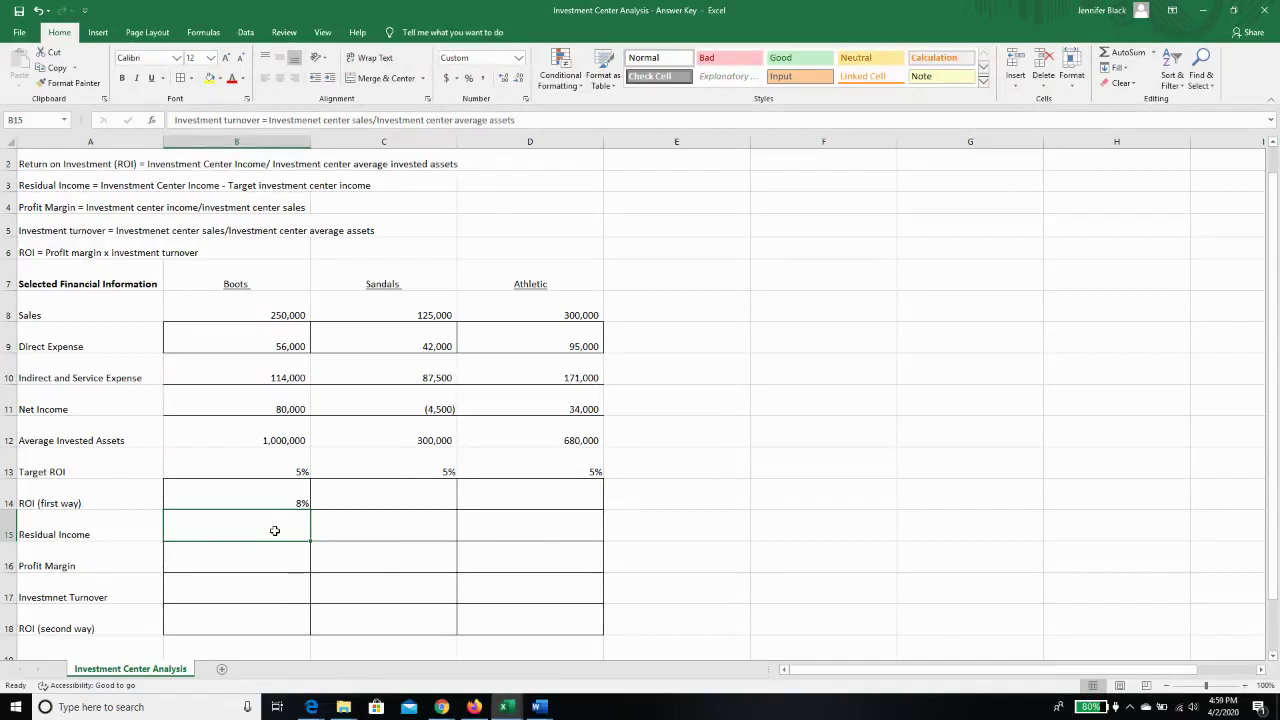
type("=")
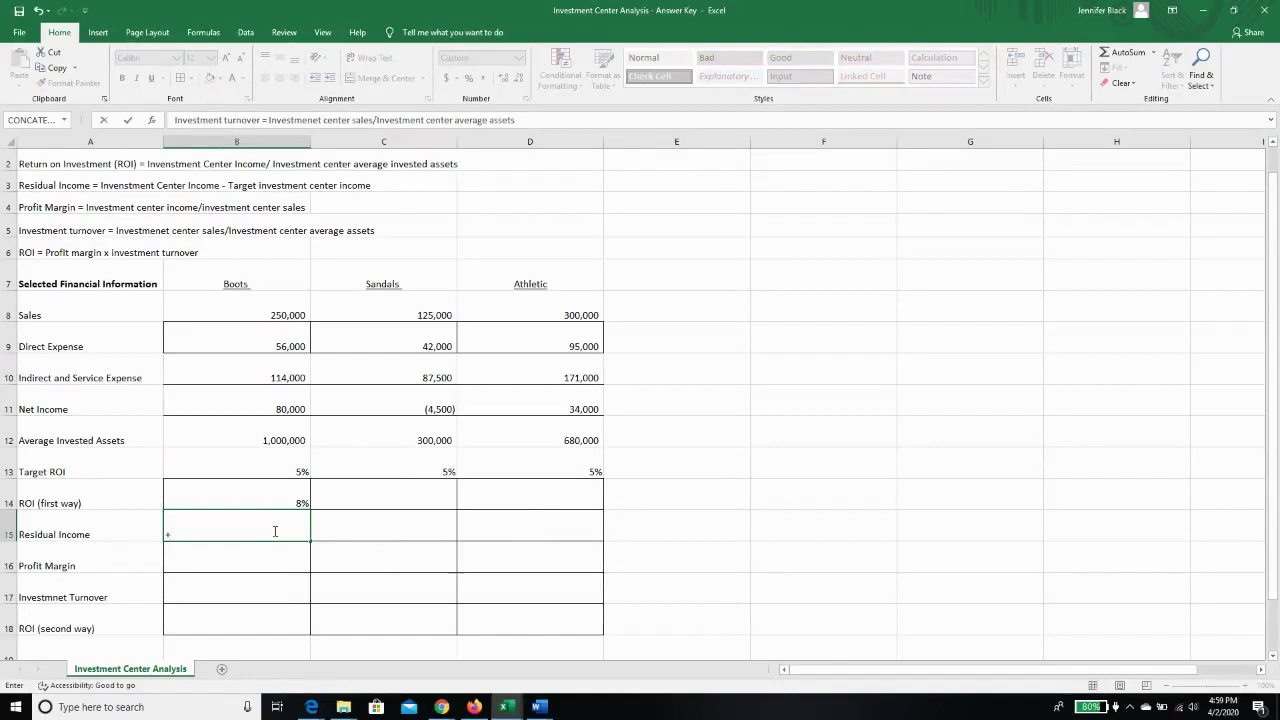
left_click(270, 398)
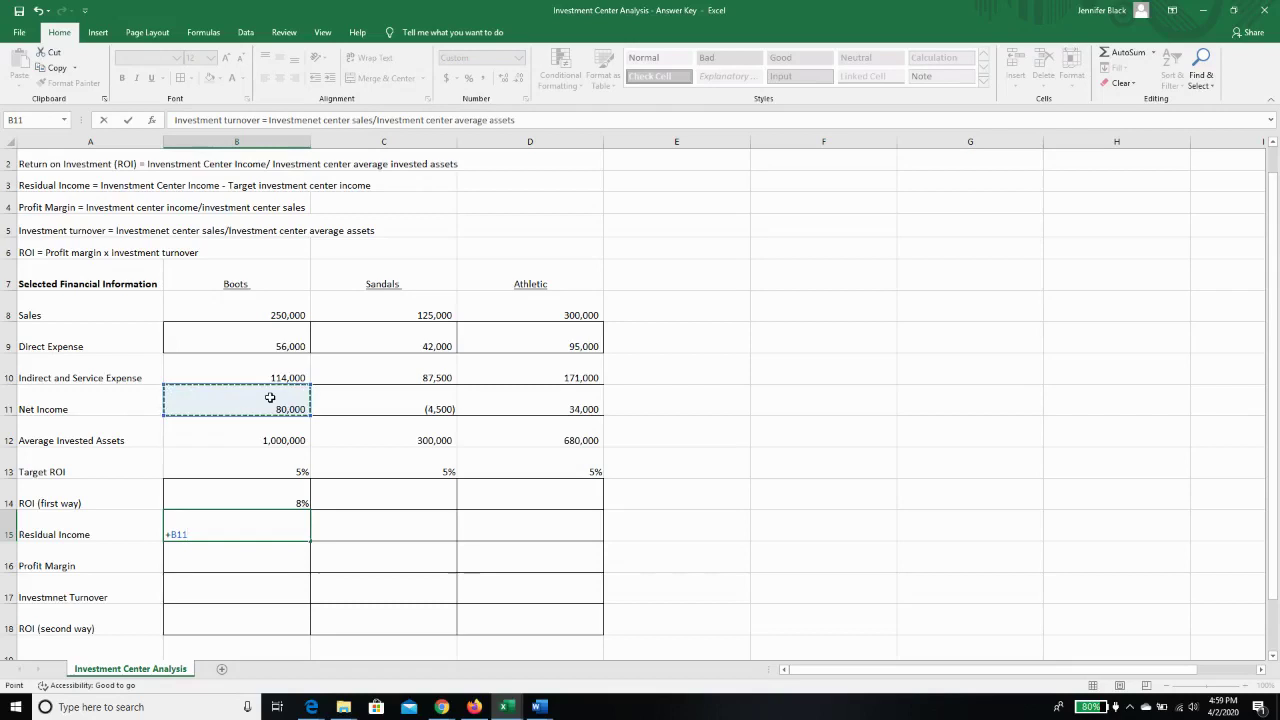
type("-(")
left_click(271, 444)
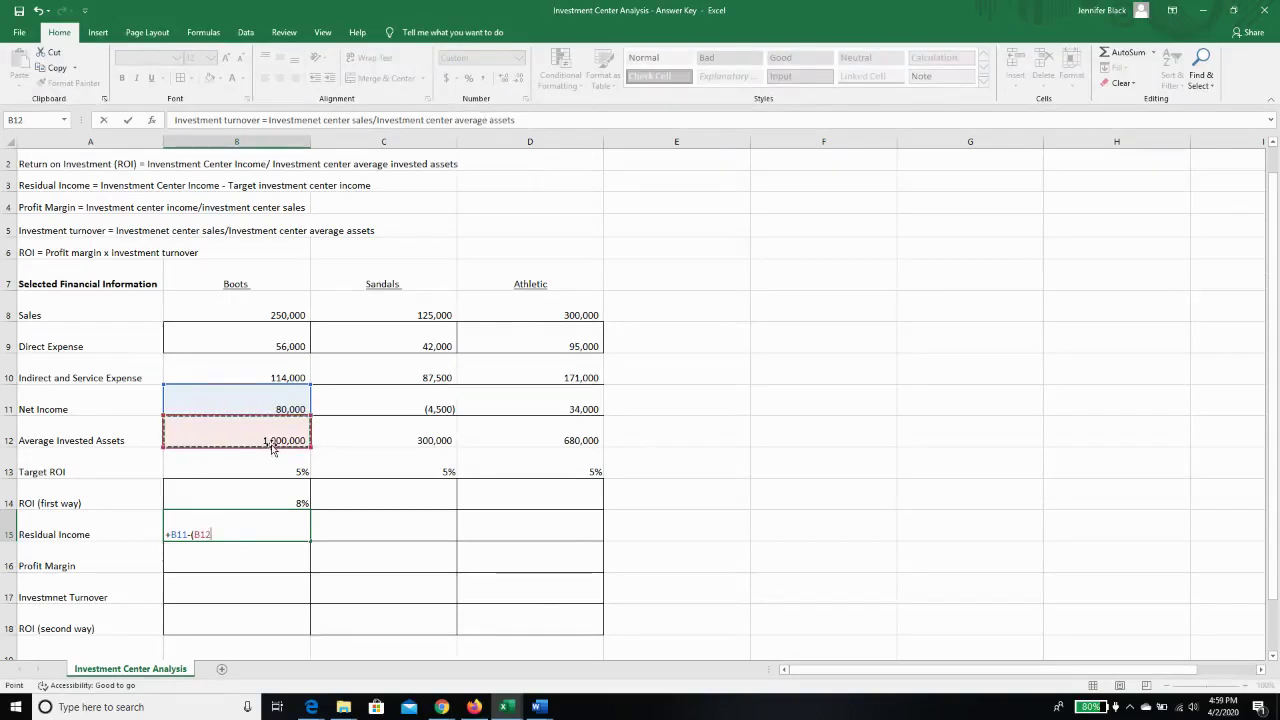
type("*")
left_click(271, 462)
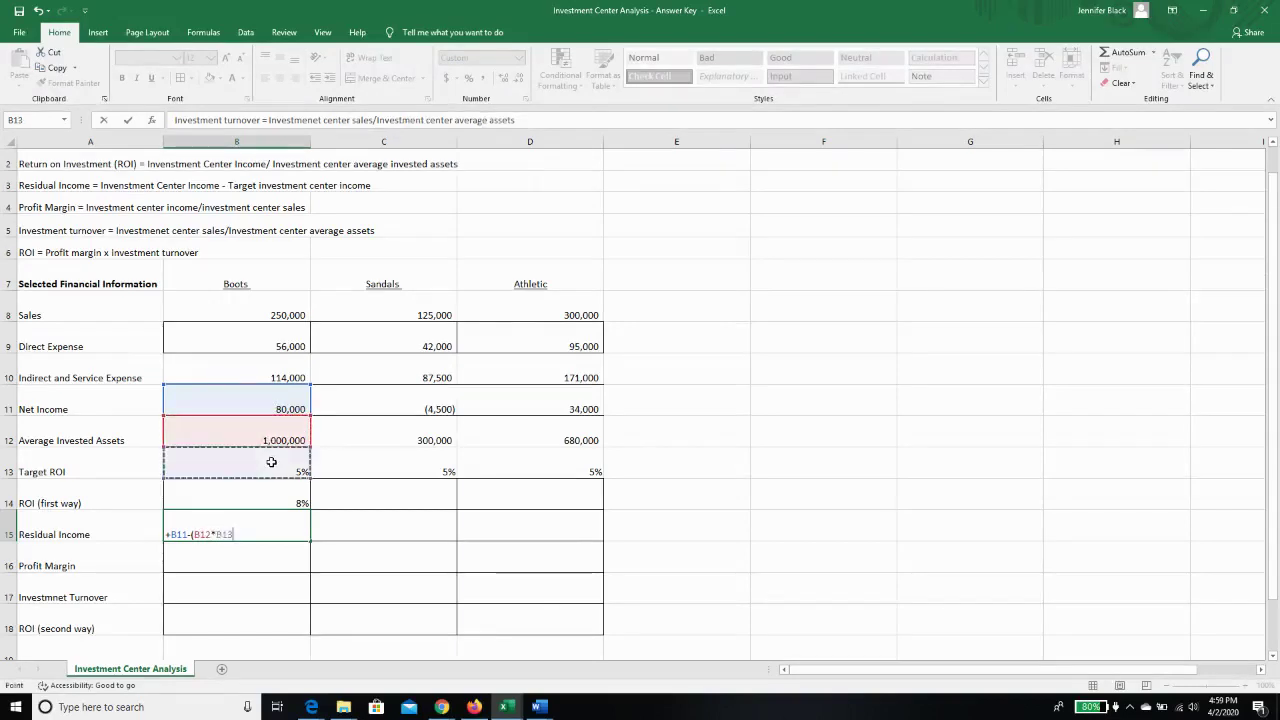
type(")")
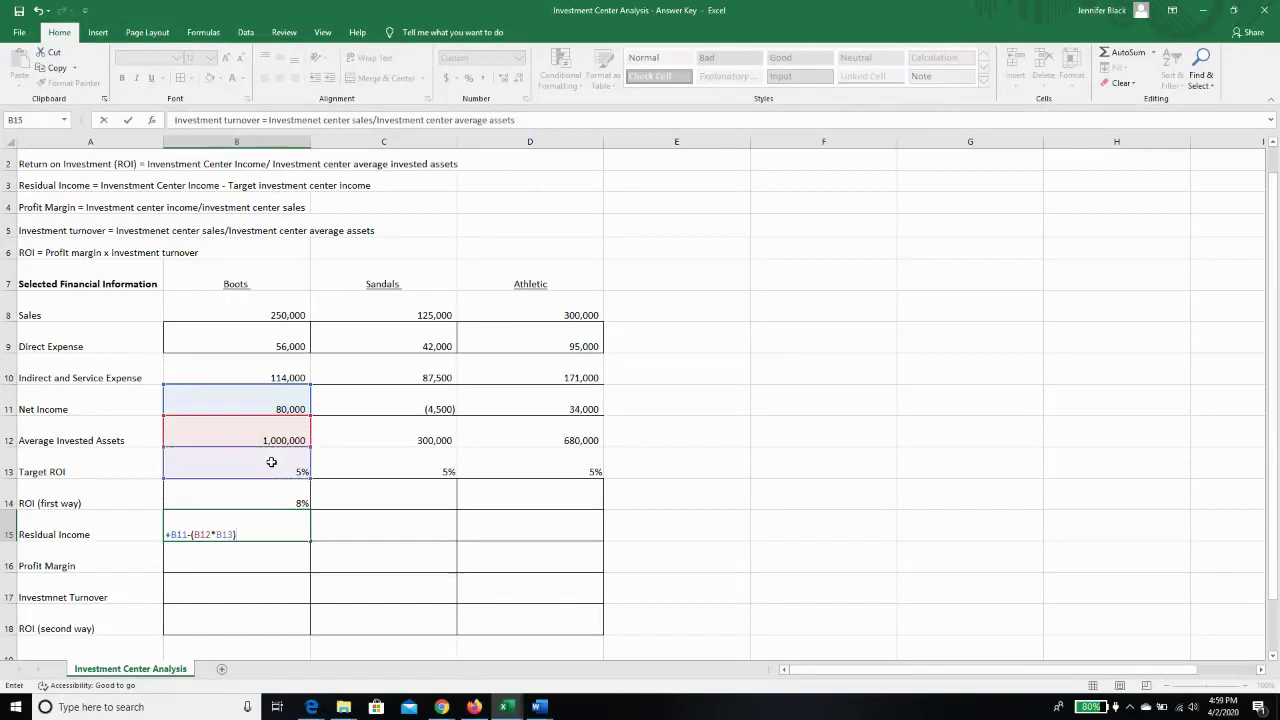
key("Return")
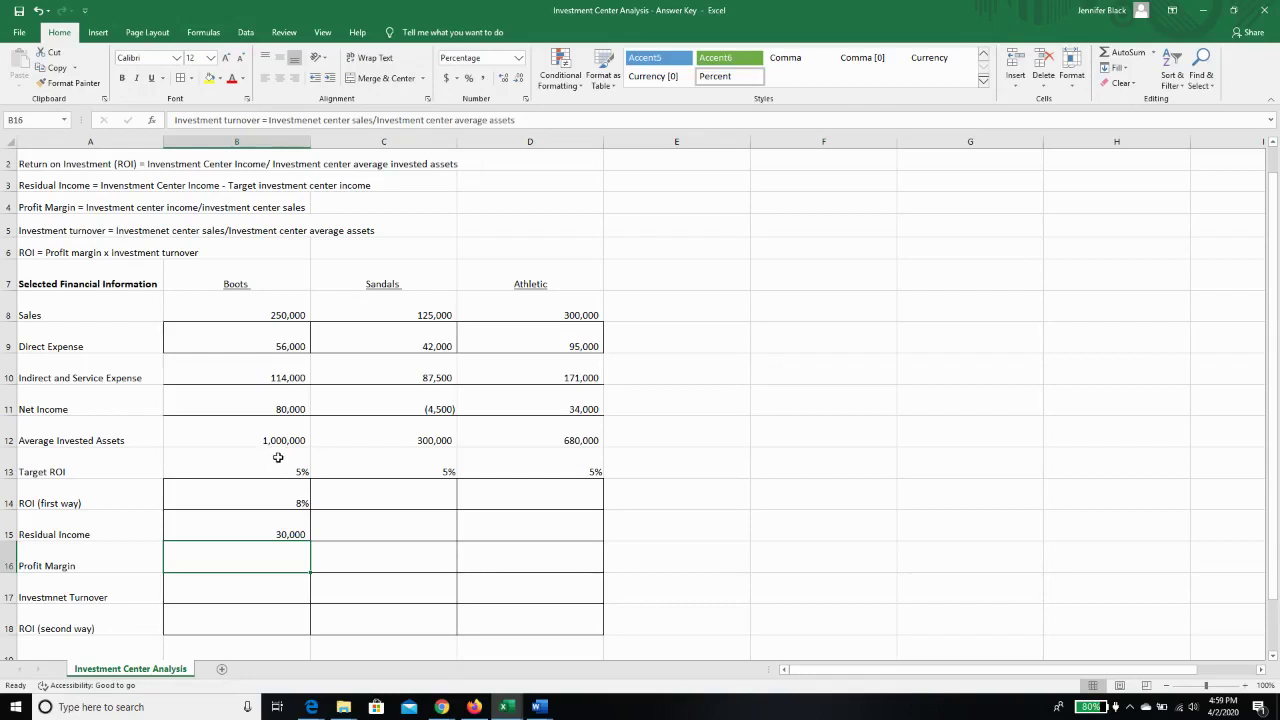
left_click(280, 410)
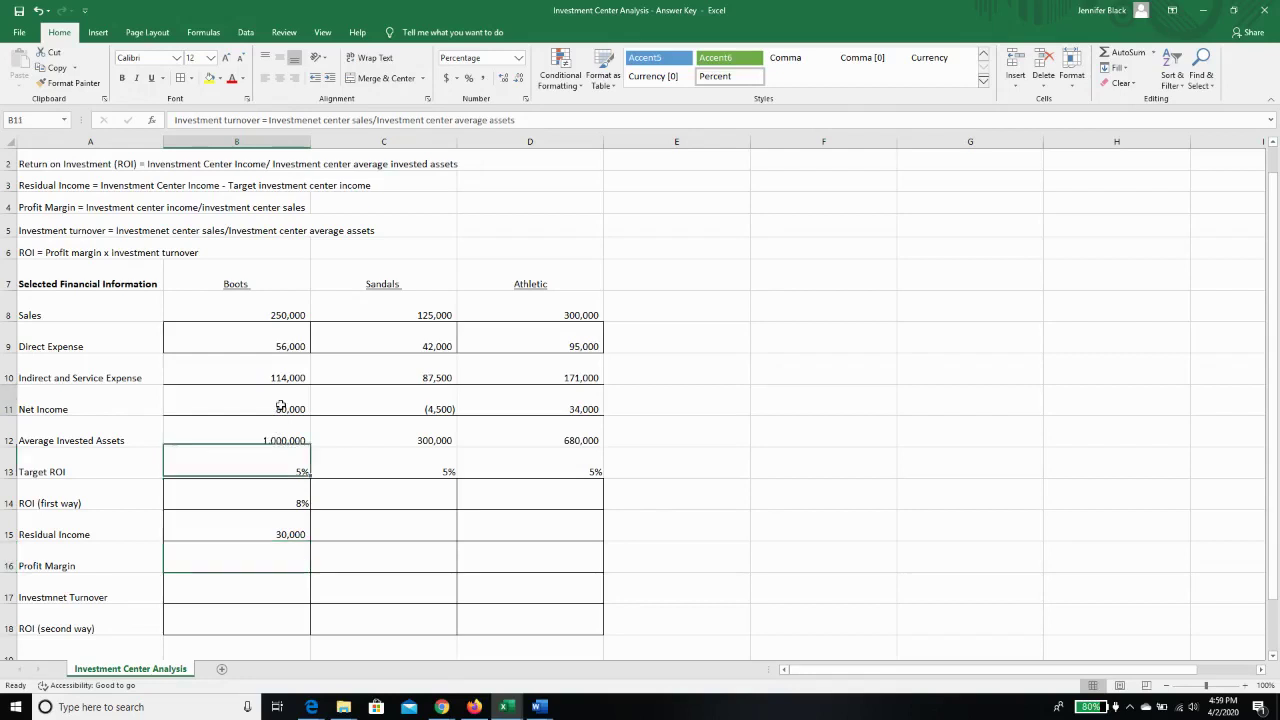
left_click(278, 521)
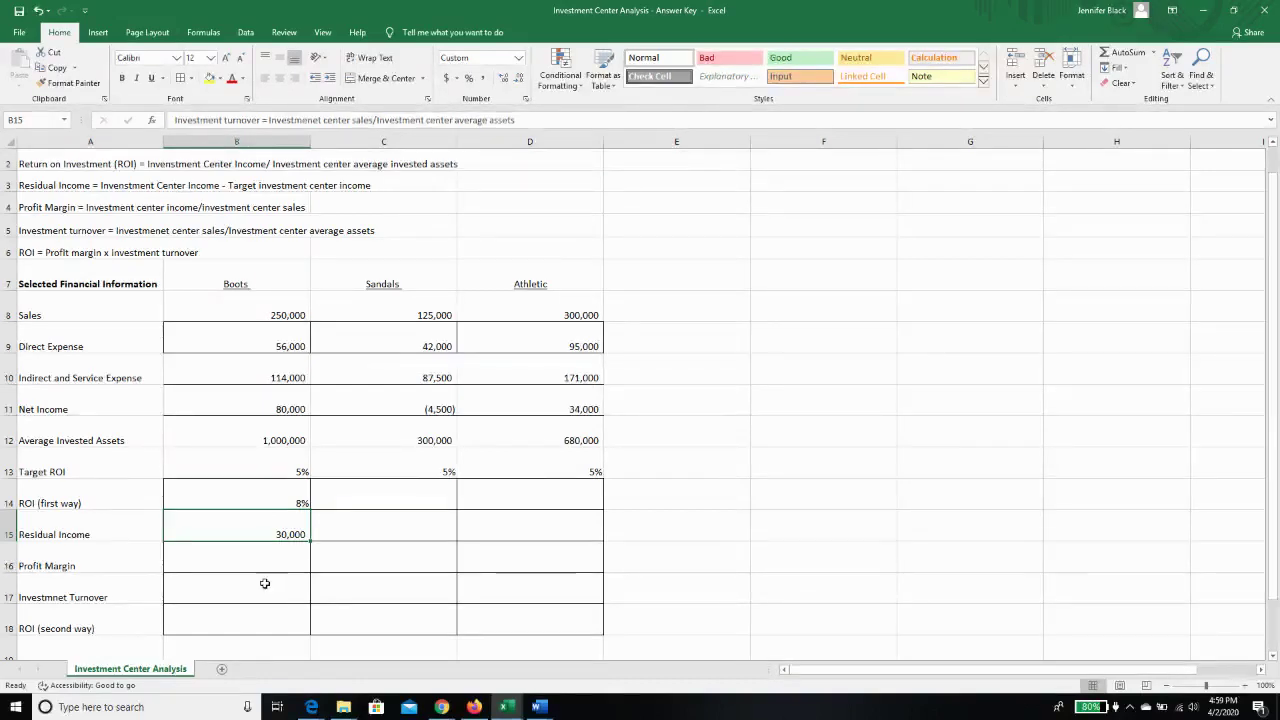
Calculate the Boots profit margin in B16 as net income divided by sales, using the formula +B11/B8.
left_click(262, 562)
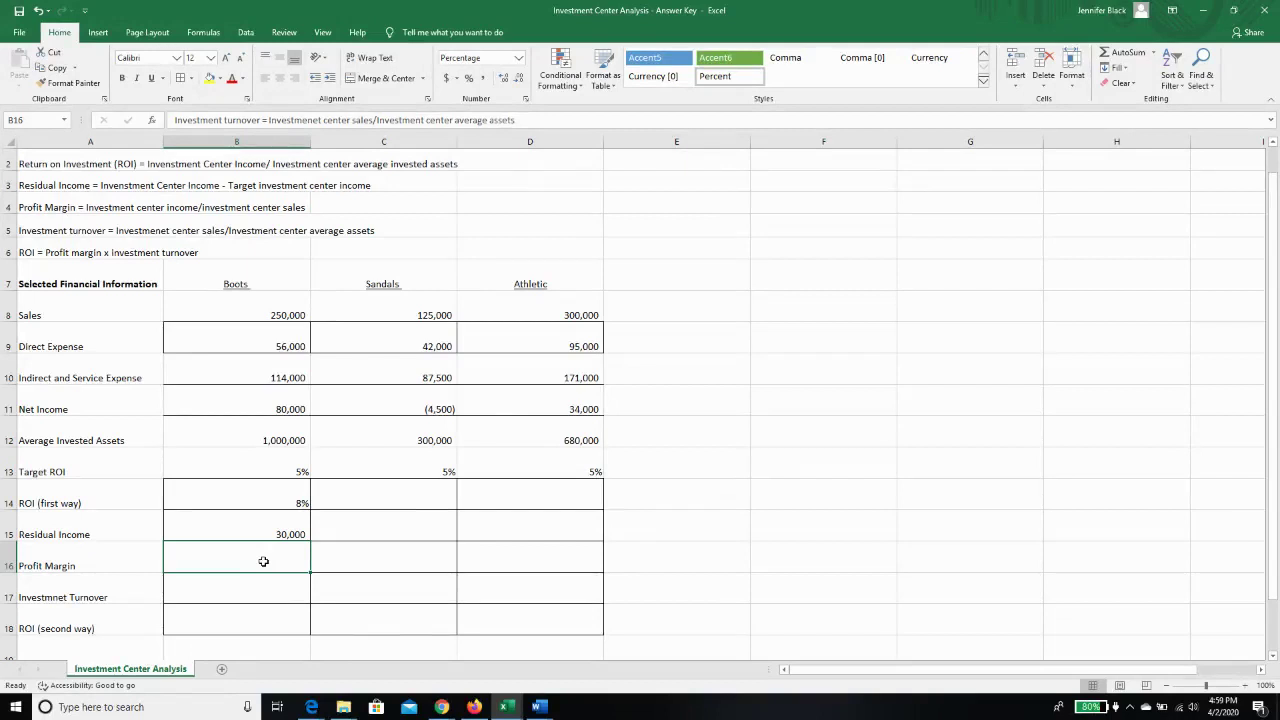
type("=")
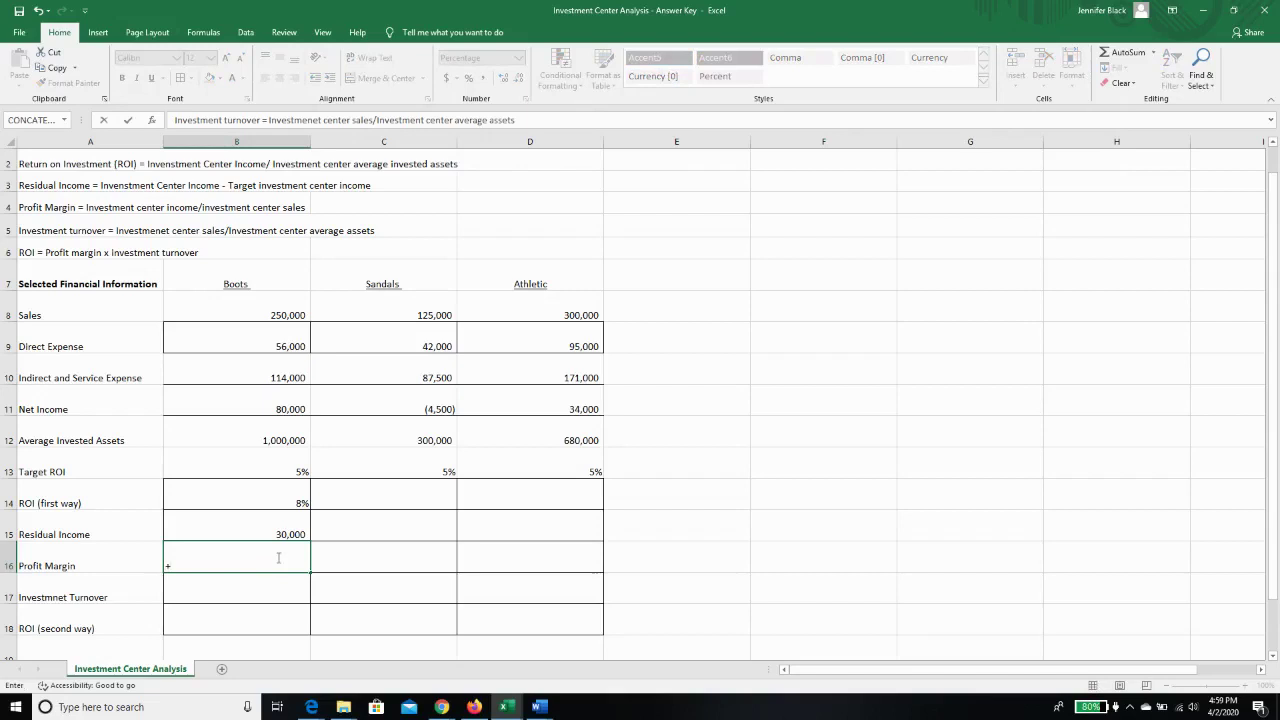
left_click(262, 405)
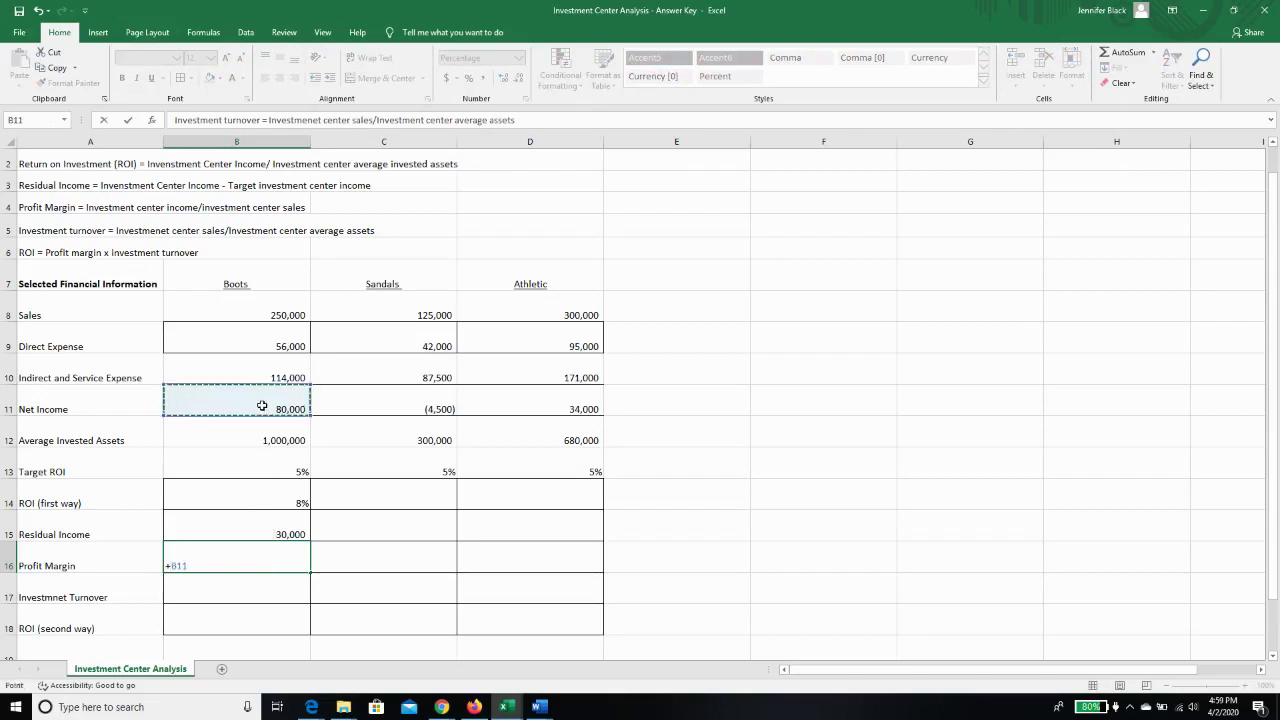
type("/")
left_click(277, 316)
key("Return")
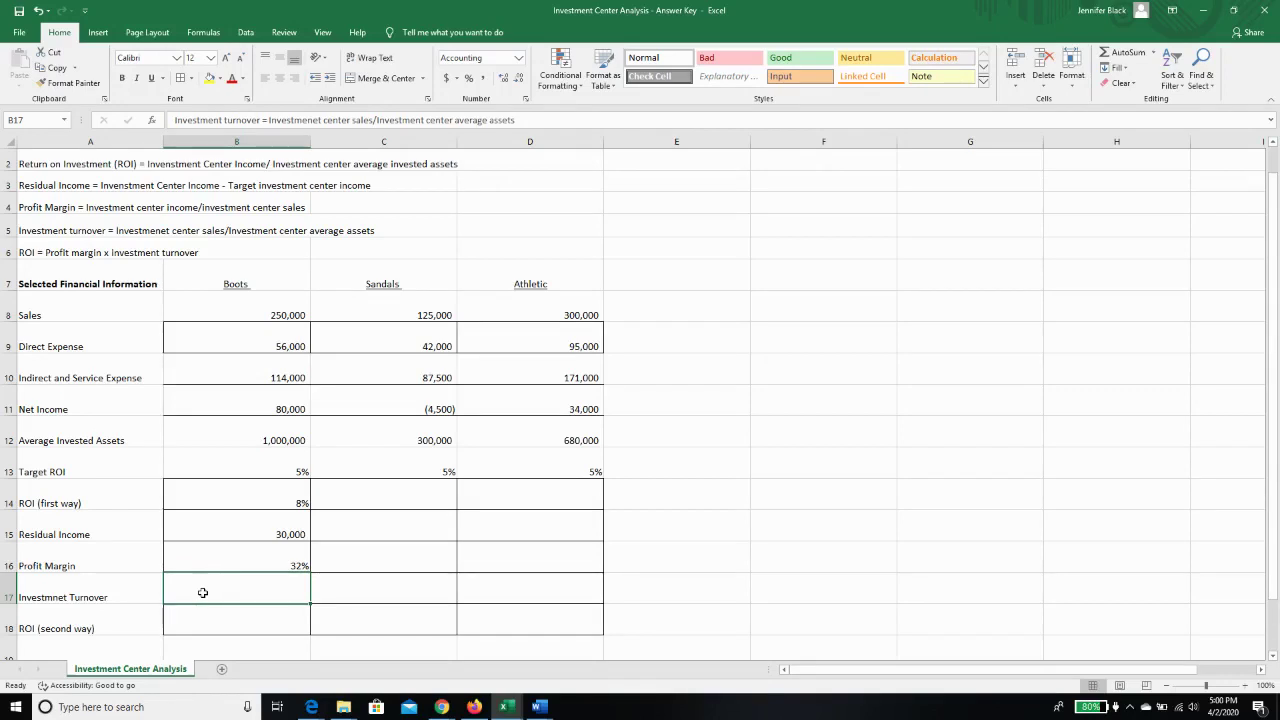
Calculate the Boots investment turnover in B17 as sales divided by average invested assets, using the formula +B8/B12.
type("=")
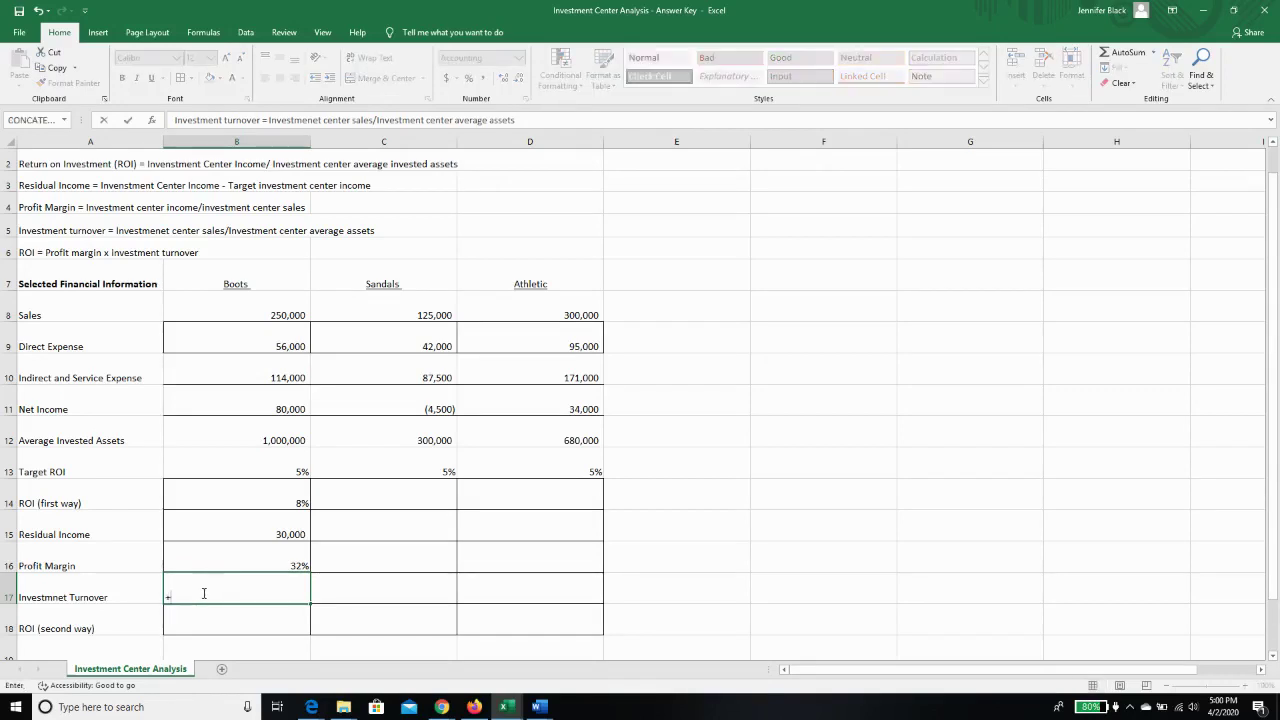
left_click(246, 314)
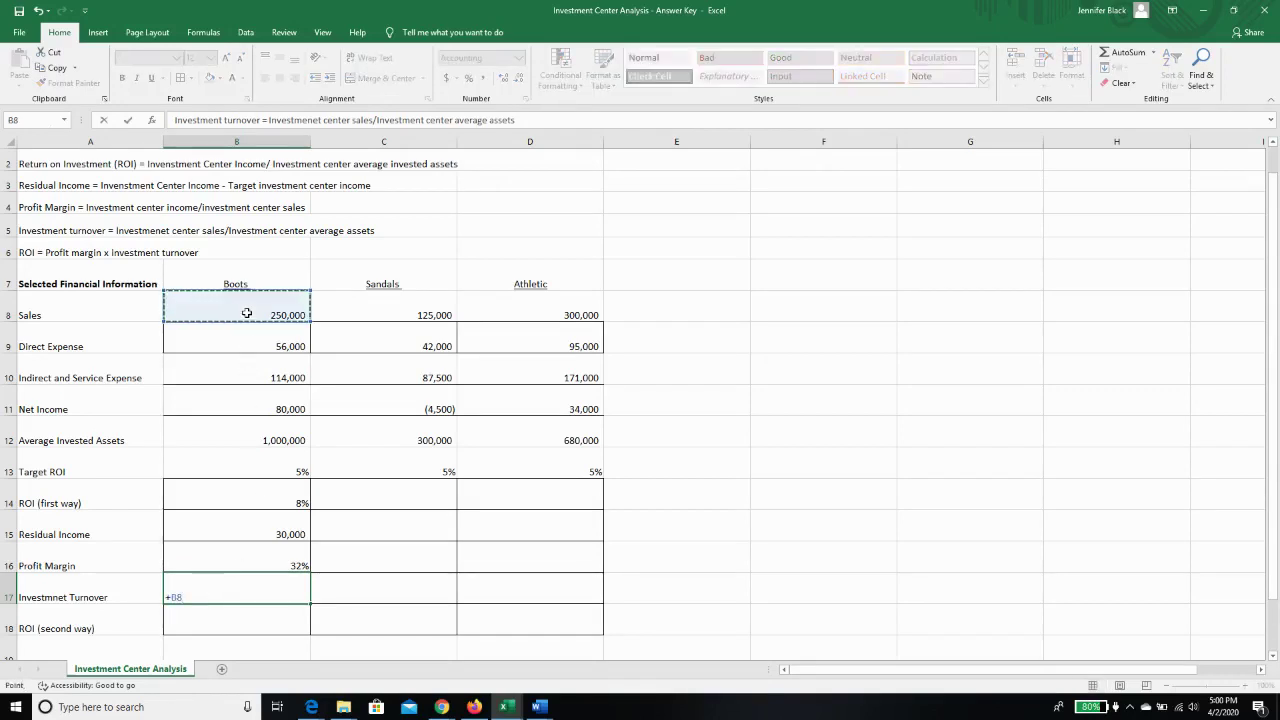
type("/")
left_click(259, 435)
key("Return")
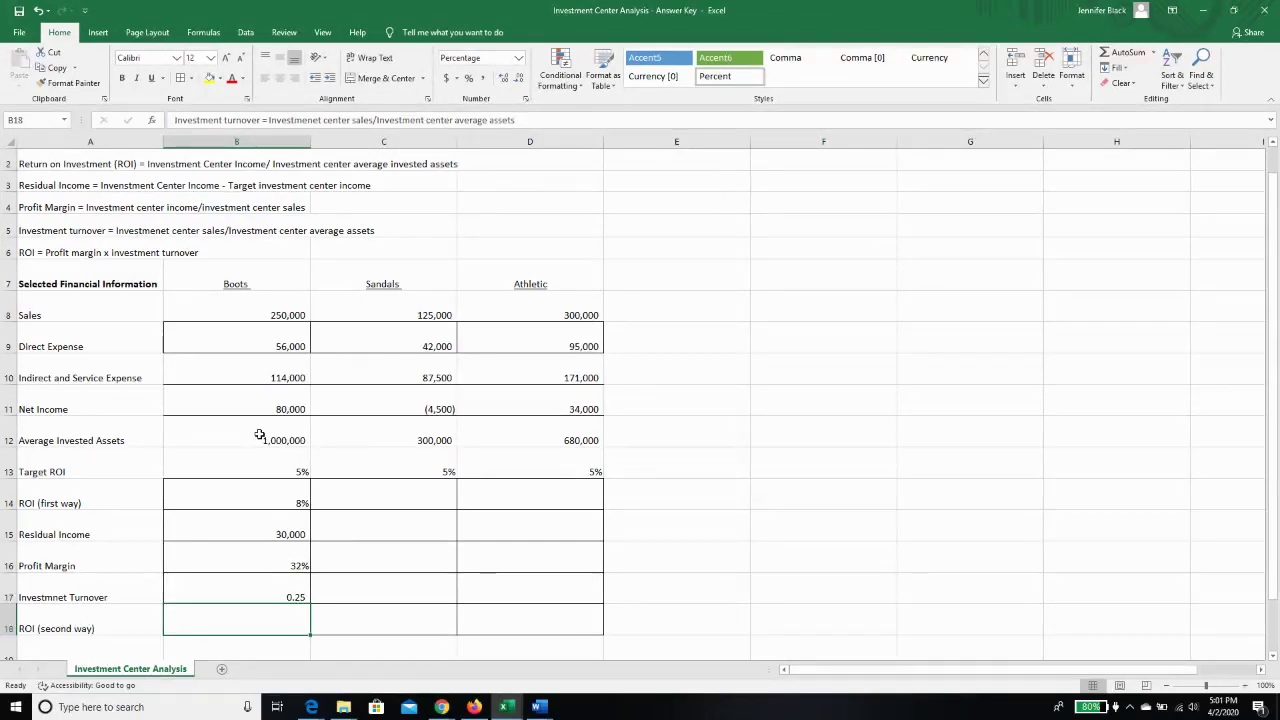
Calculate the Boots ROI (second way) in B18 as profit margin times investment turnover, +B16*B17, and compare it with the first-way ROI in B14.
type("=")
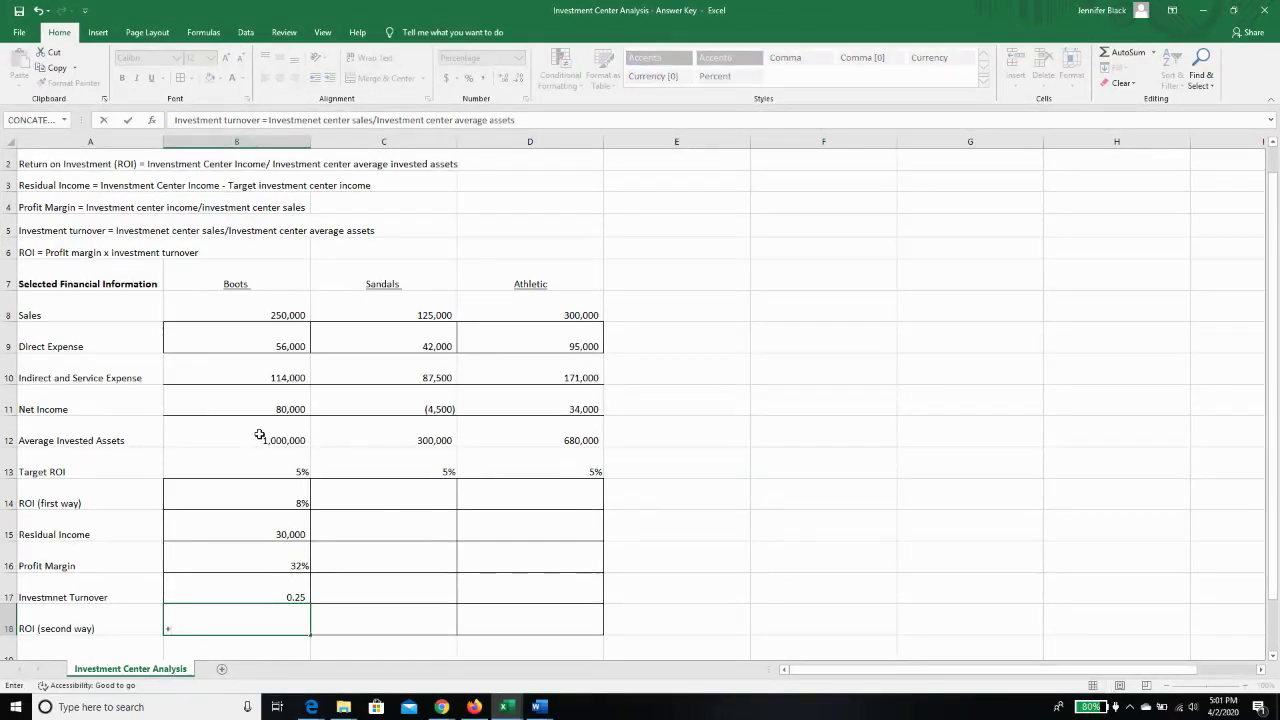
left_click(260, 553)
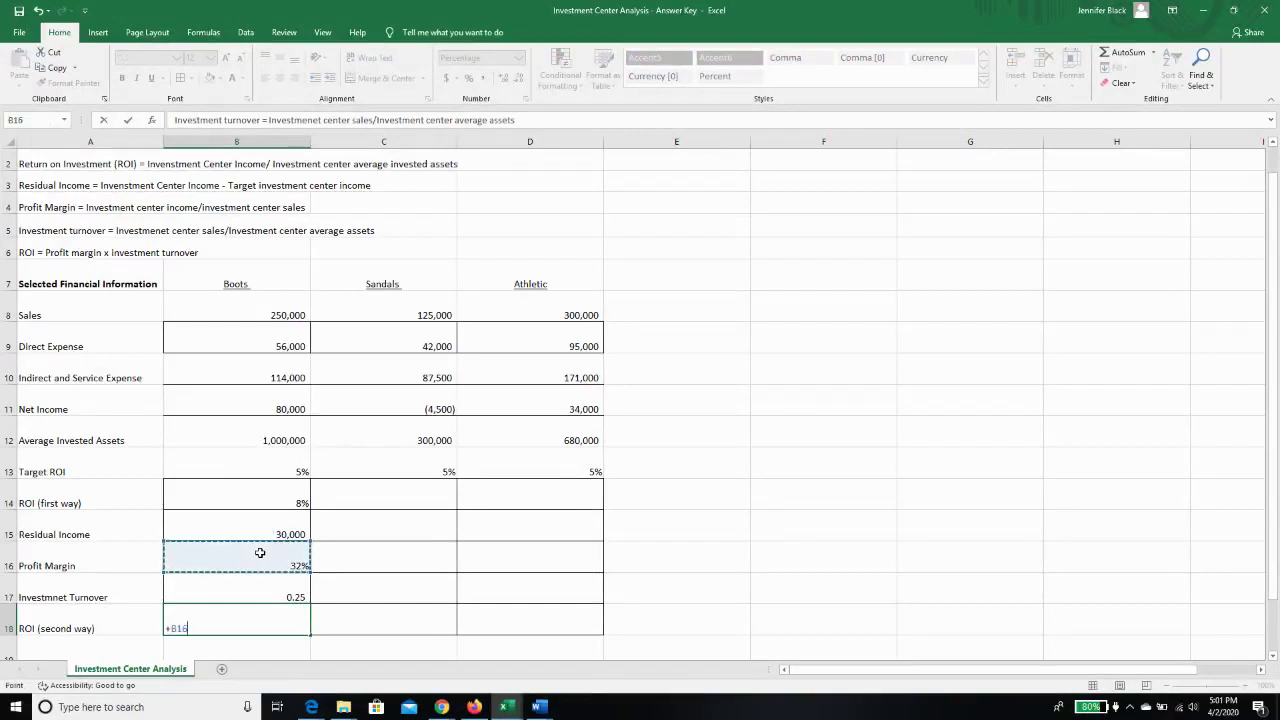
type("*")
left_click(266, 590)
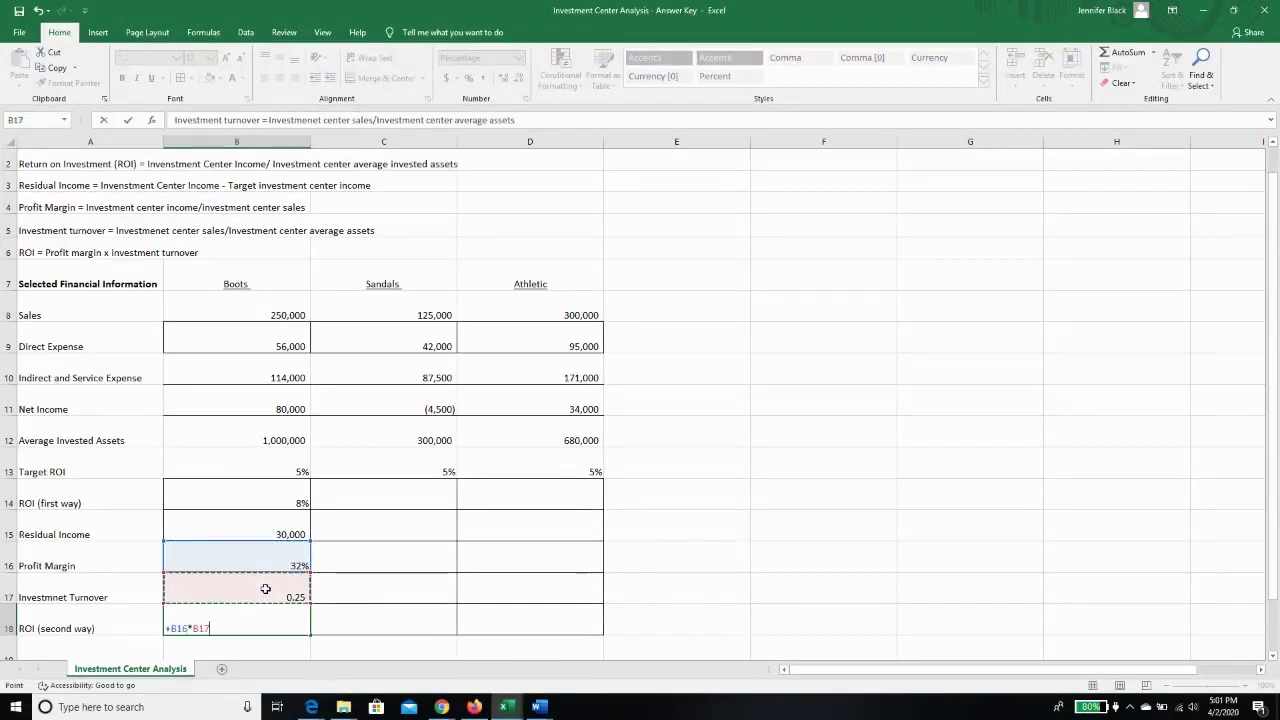
key("Return")
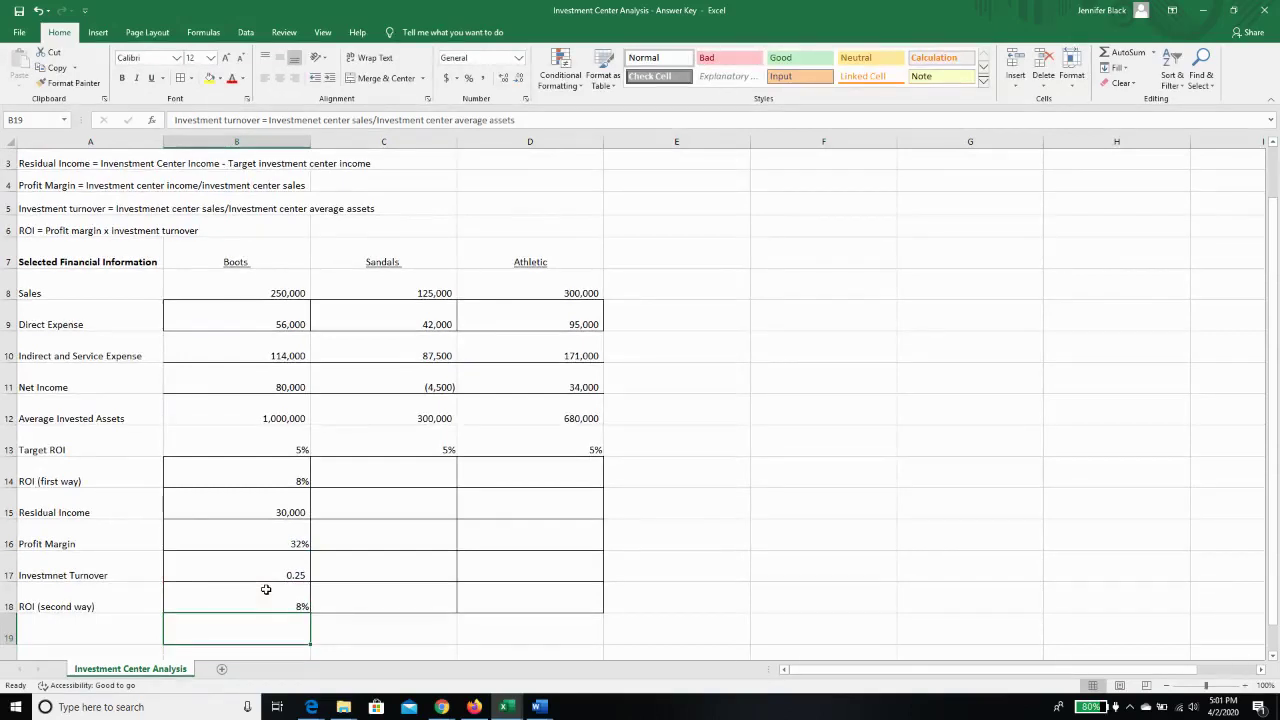
left_click(252, 470)
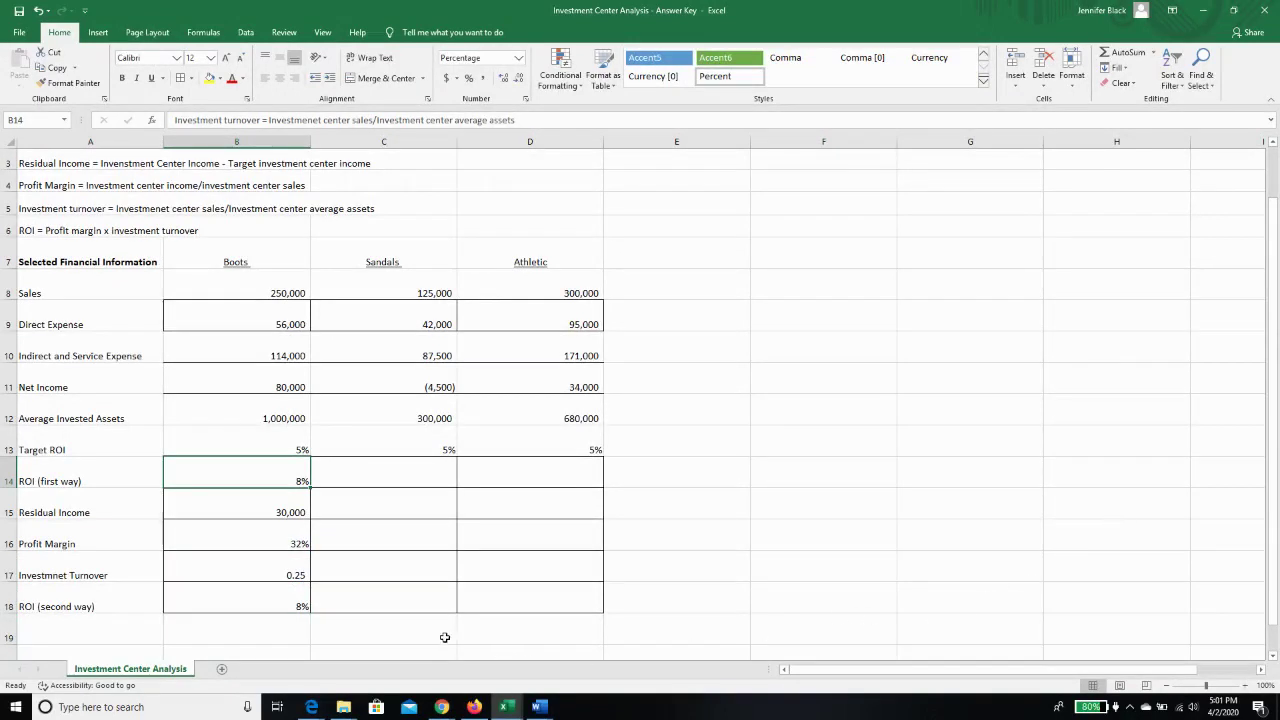
left_click(300, 606, "ctrl")
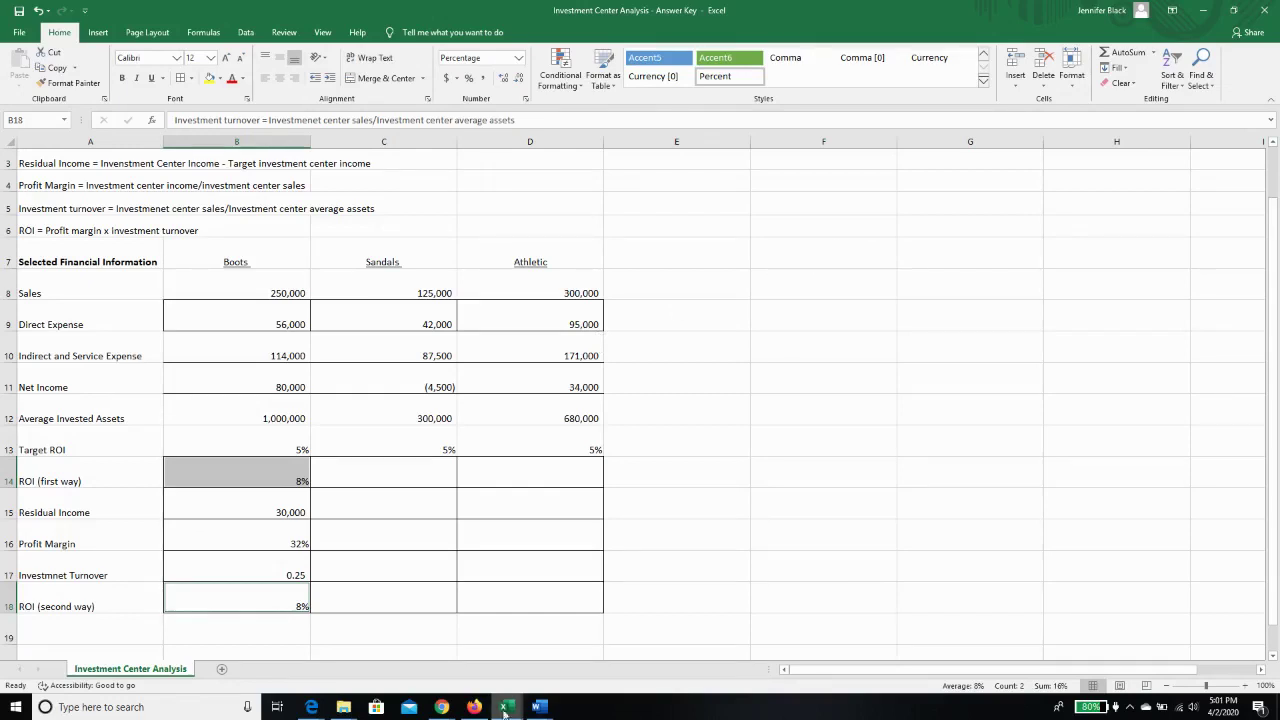
Switch to the Chrome window showing the Profit Center Net Income video page in Loom.
mouse_move(441, 707)
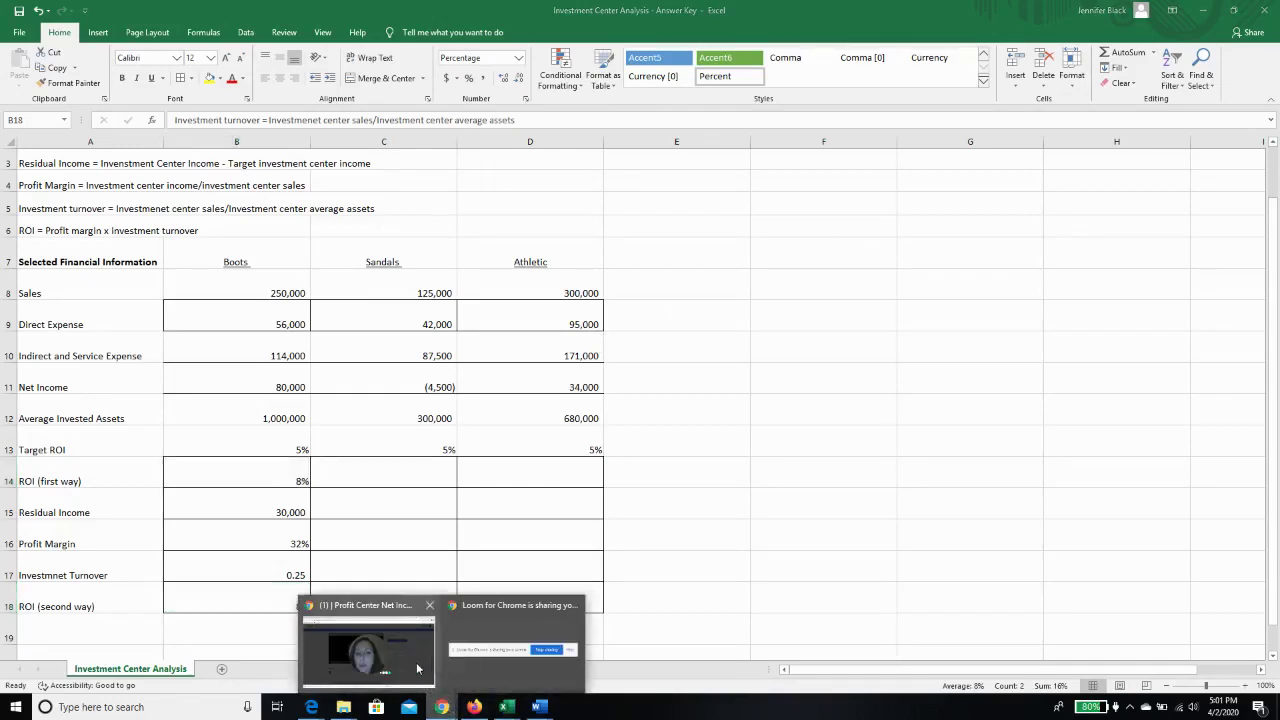
left_click(418, 668)
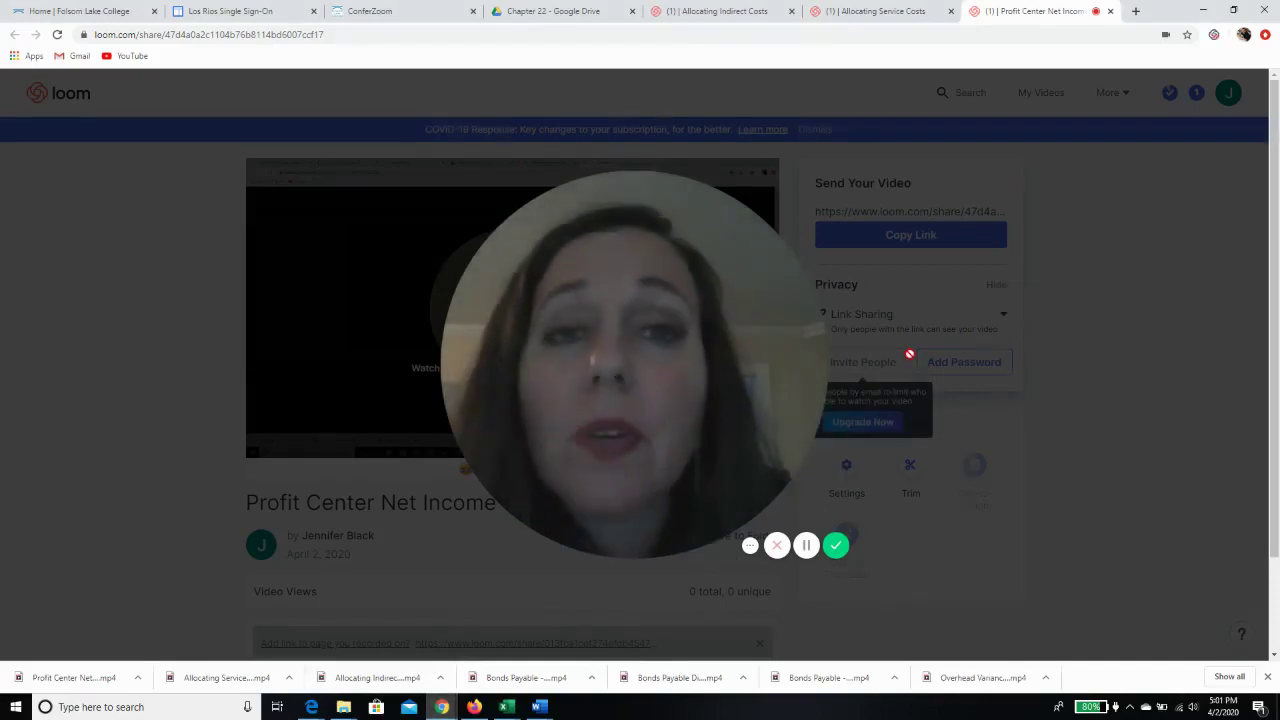